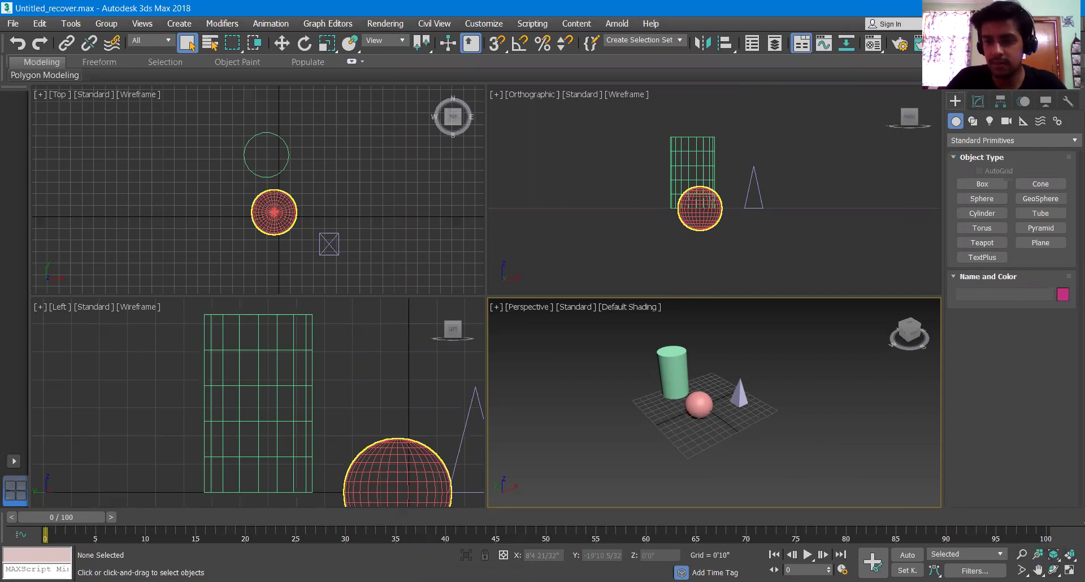
- Zoom in on the scene in the Perspective viewport alone and zoom all viewports out slightly together
{"action": "left_click", "coordinate": [1023, 555]}
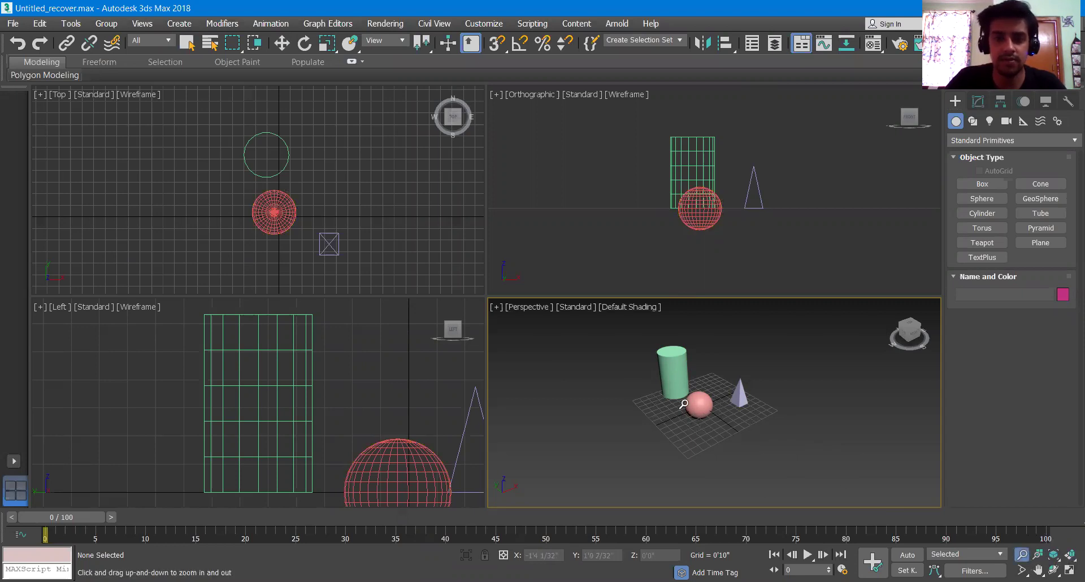
{"action": "left_click_drag", "start_coordinate": [690, 412], "coordinate": [705, 378]}
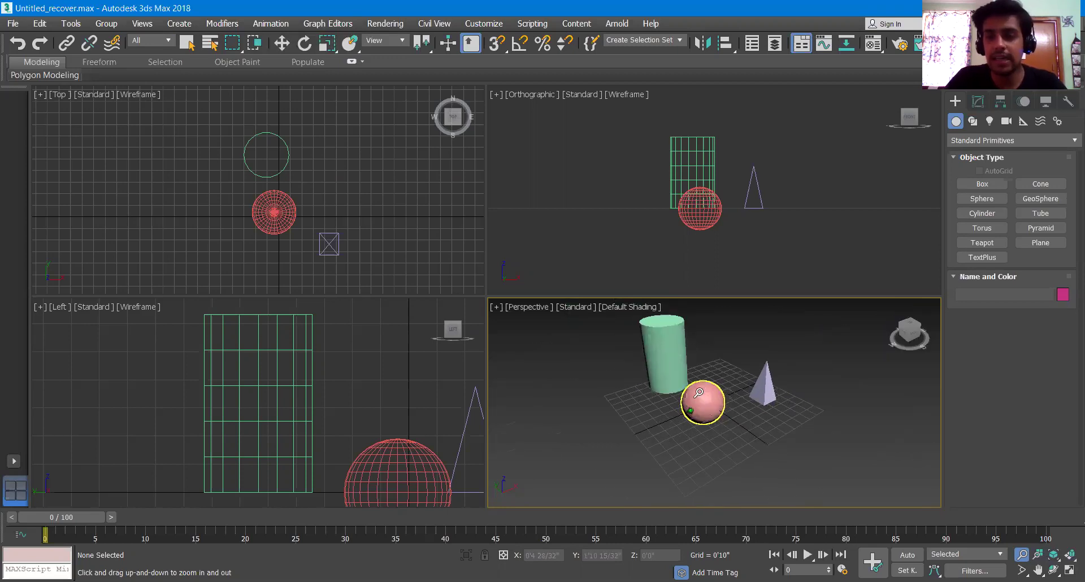
{"action": "left_click", "coordinate": [1039, 559]}
{"action": "mouse_move", "coordinate": [824, 449]}
{"action": "left_mouse_down"}
{"action": "mouse_move", "coordinate": [823, 423]}
{"action": "mouse_move", "coordinate": [827, 458]}
{"action": "left_mouse_up"}
{"action": "middle_click_drag", "start_coordinate": [811, 457], "coordinate": [807, 470]}
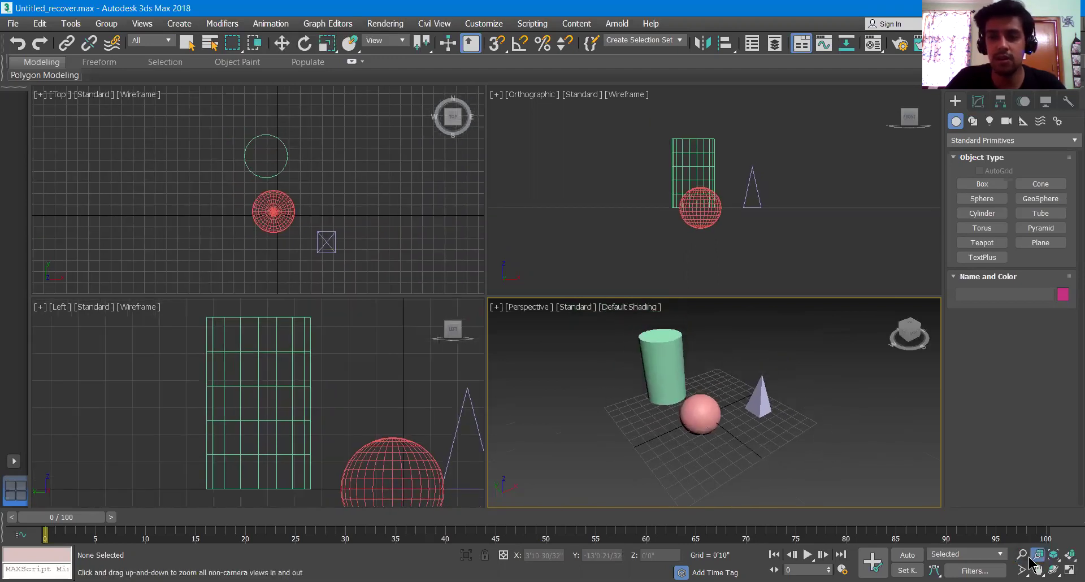
{"action": "right_click", "coordinate": [719, 426]}
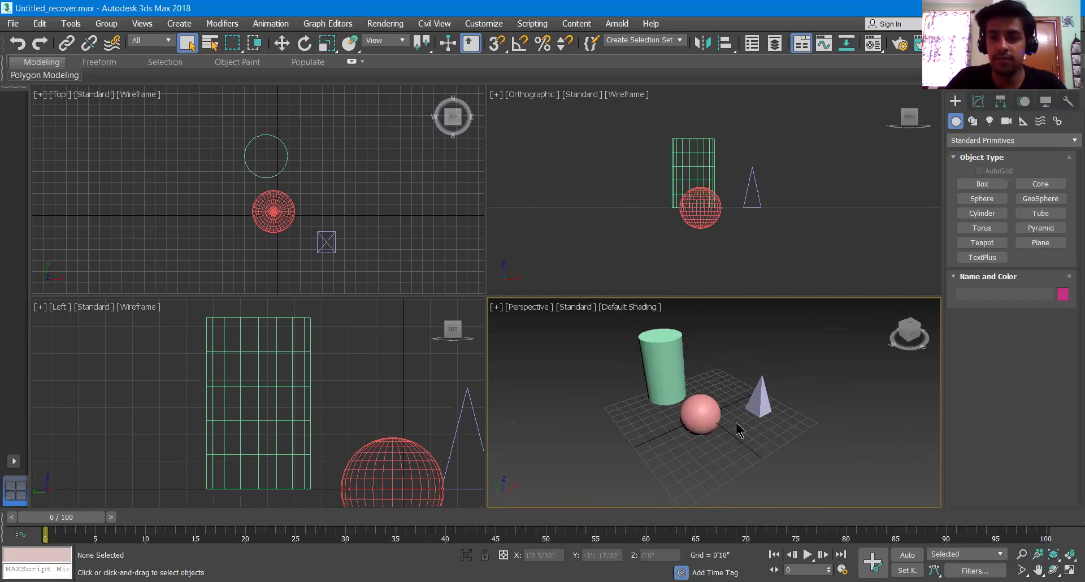
- Select the sphere and zoom in on it in the Perspective viewport only
{"action": "left_click", "coordinate": [701, 411]}
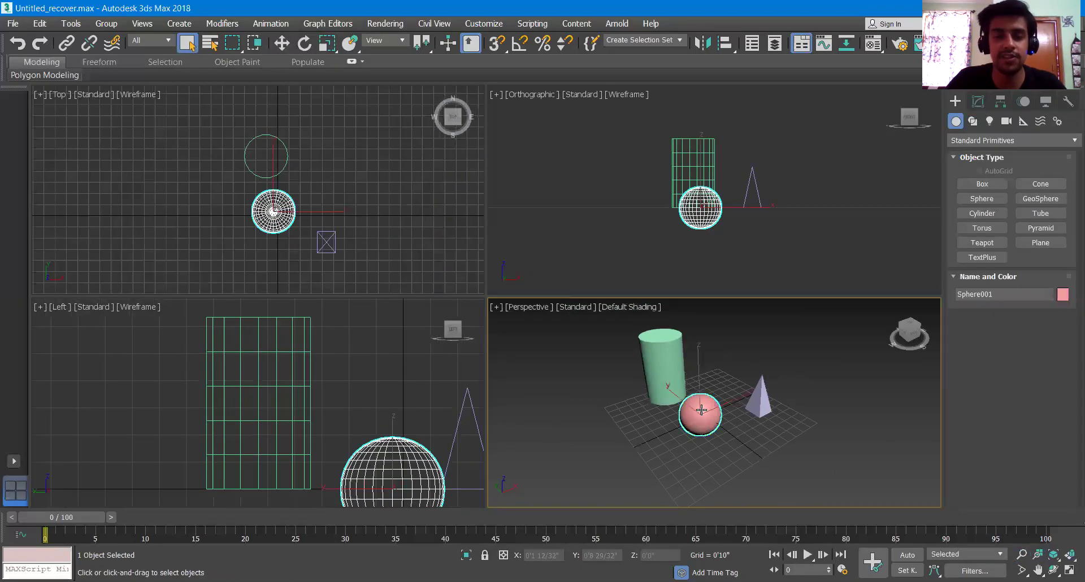
{"action": "left_click", "coordinate": [1023, 554]}
{"action": "mouse_move", "coordinate": [696, 443]}
{"action": "left_mouse_down"}
{"action": "mouse_move", "coordinate": [702, 388]}
{"action": "mouse_move", "coordinate": [703, 444]}
{"action": "mouse_move", "coordinate": [706, 408]}
{"action": "mouse_move", "coordinate": [706, 433]}
{"action": "left_mouse_up"}
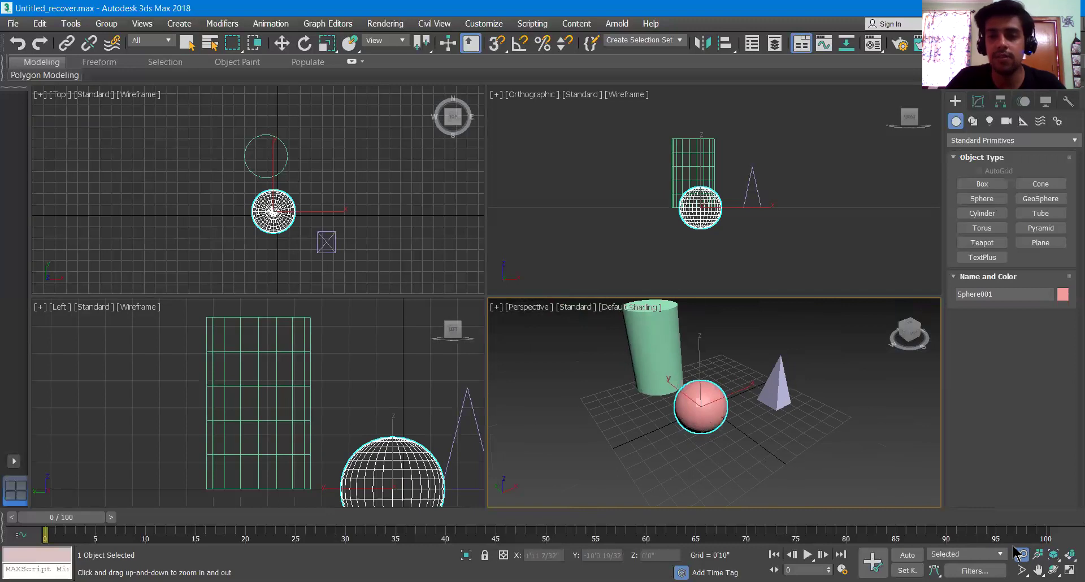
- Zoom all viewports out together and recentre the objects in the Perspective viewport with nothing selected
{"action": "left_click", "coordinate": [1038, 555]}
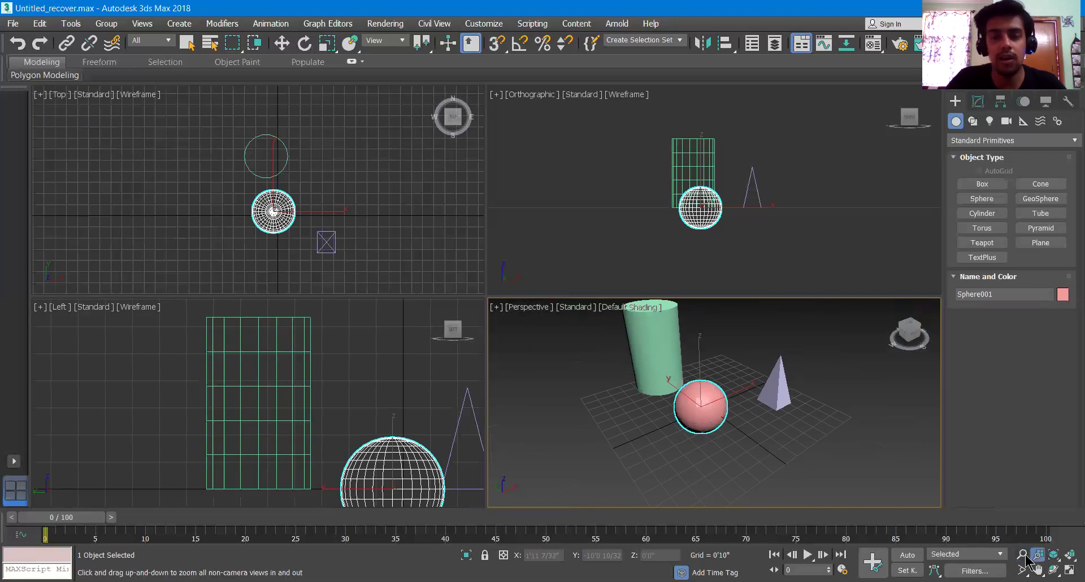
{"action": "left_click_drag", "start_coordinate": [741, 439], "coordinate": [755, 460]}
{"action": "middle_click_drag", "start_coordinate": [754, 436], "coordinate": [752, 475]}
{"action": "right_click", "coordinate": [753, 474]}
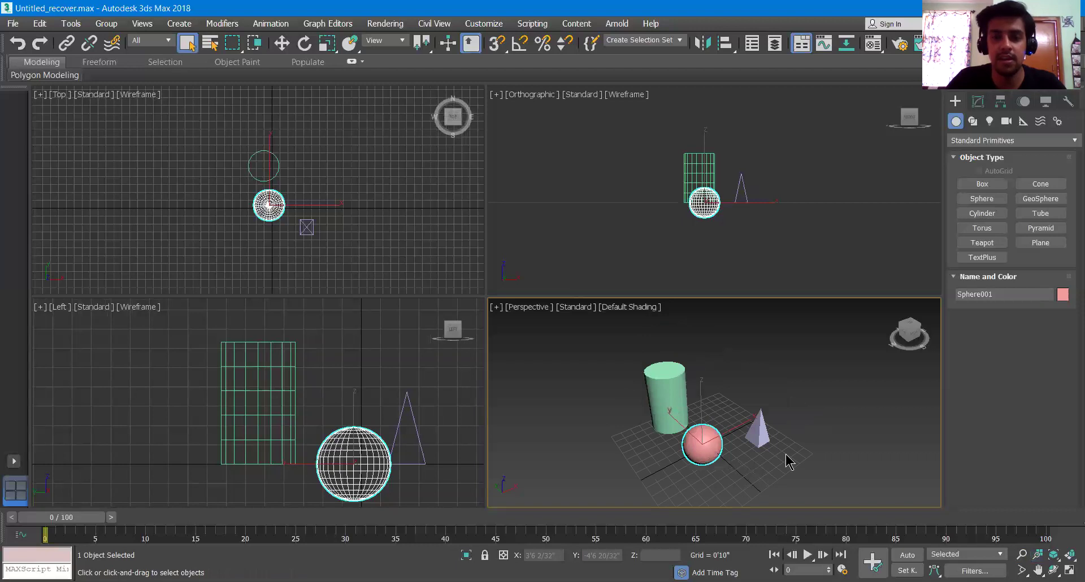
{"action": "left_click", "coordinate": [818, 439]}
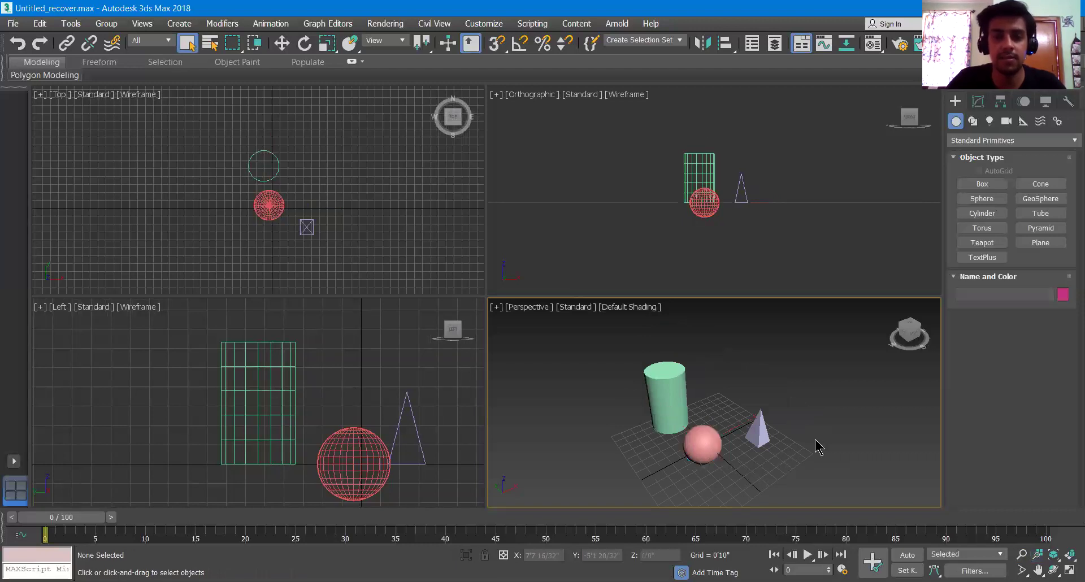
{"action": "middle_click_drag", "start_coordinate": [727, 435], "coordinate": [713, 407]}
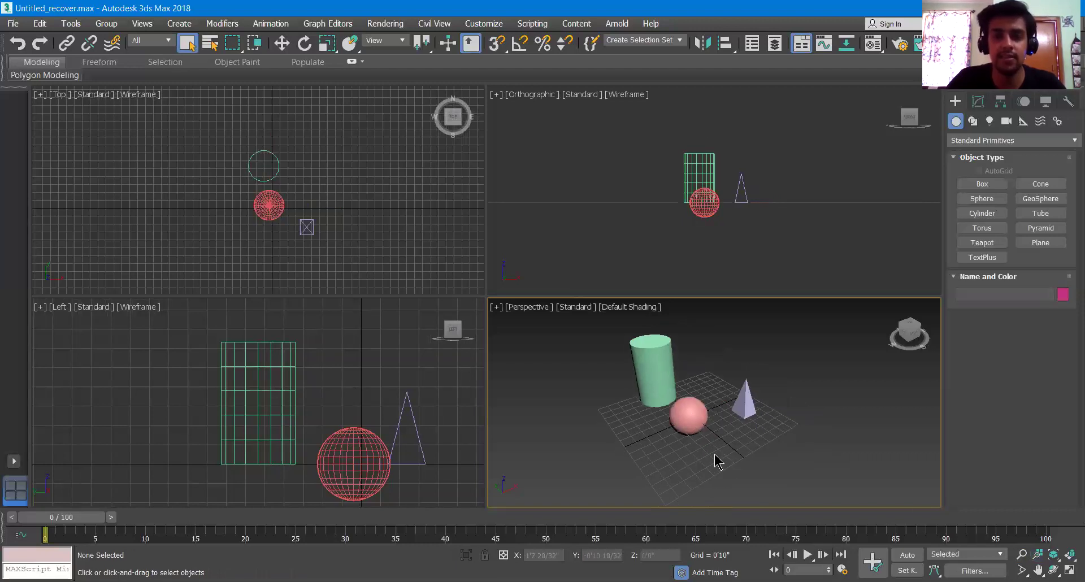
- Zoom all four viewports in slightly at the same time with Zoom All
{"action": "left_click", "coordinate": [1041, 556]}
{"action": "left_click_drag", "start_coordinate": [811, 456], "coordinate": [753, 460]}
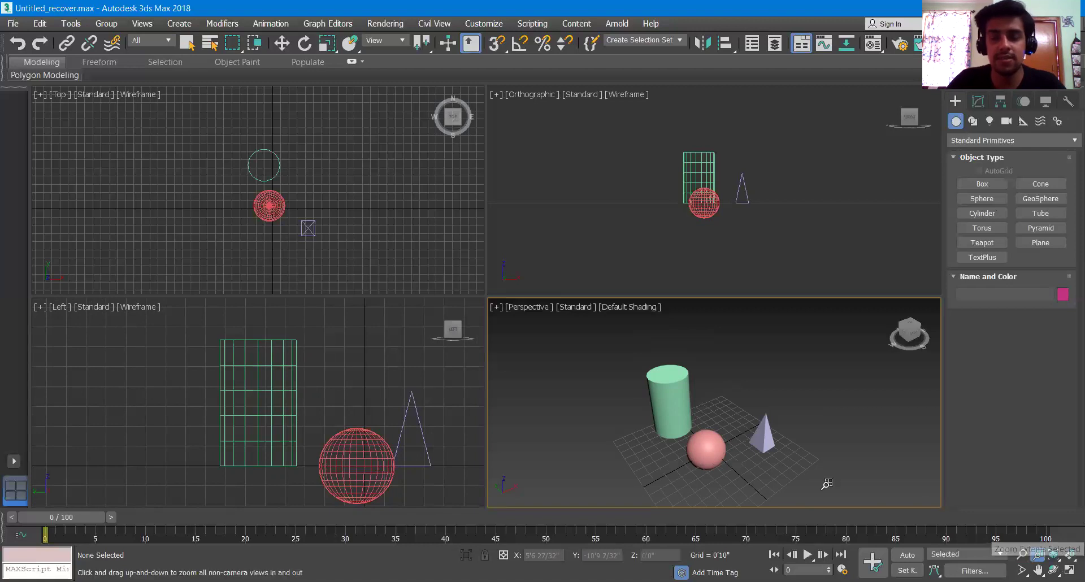
{"action": "right_click", "coordinate": [668, 405]}
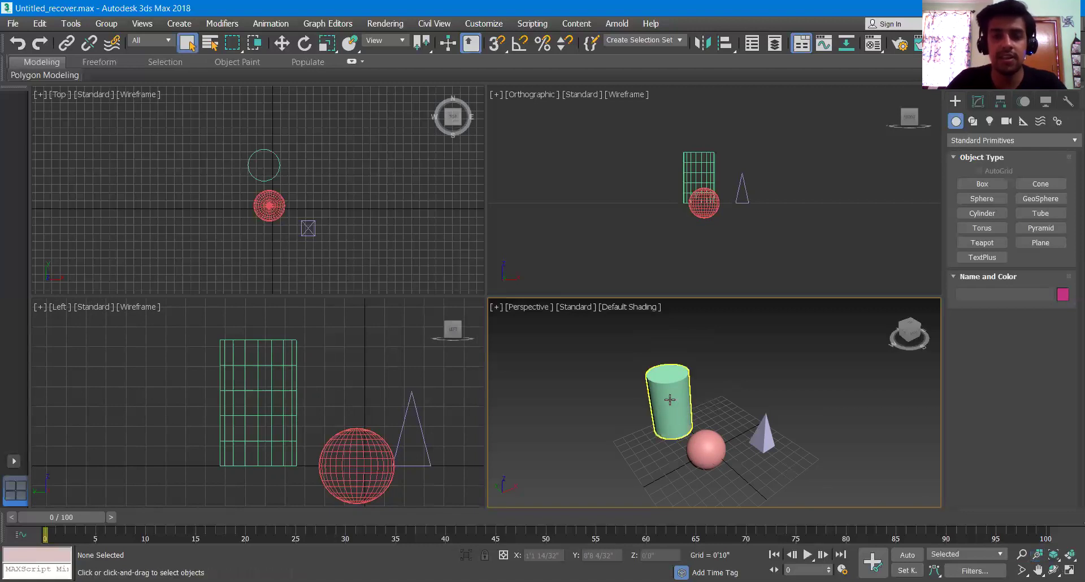
- Zoom the Perspective viewport to the extents of the selected cylinder and back out to show the whole scene
{"action": "left_click", "coordinate": [670, 400]}
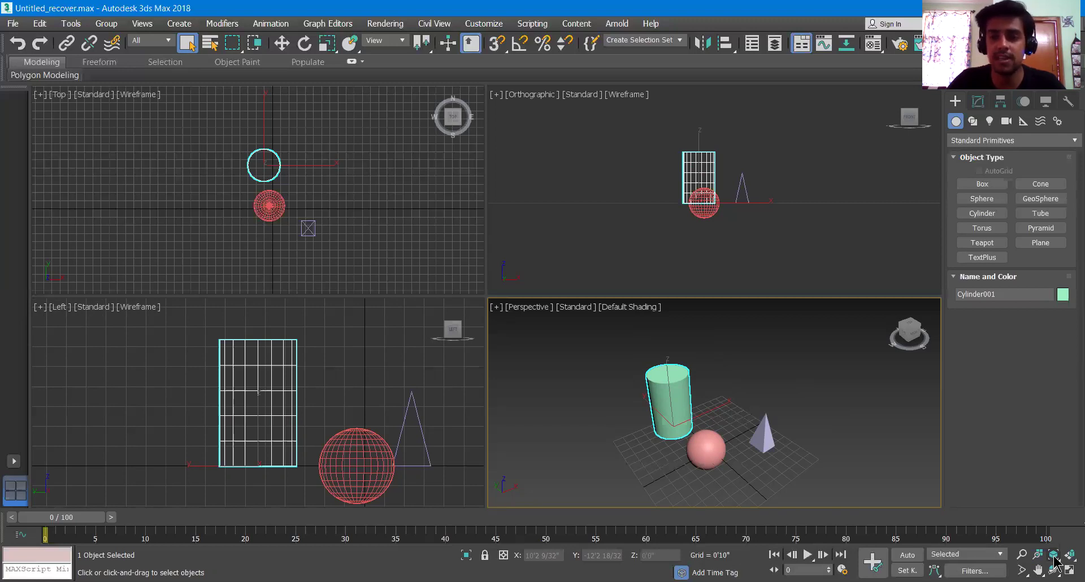
{"action": "left_click", "coordinate": [1054, 557]}
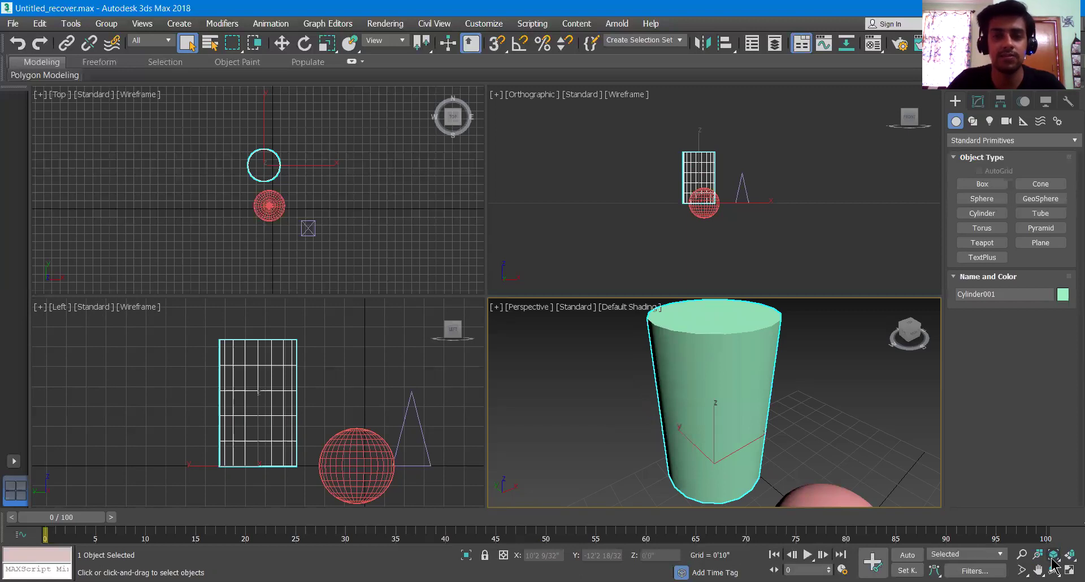
{"action": "scroll", "coordinate": [839, 423], "scroll_direction": "down", "scroll_amount": 5}
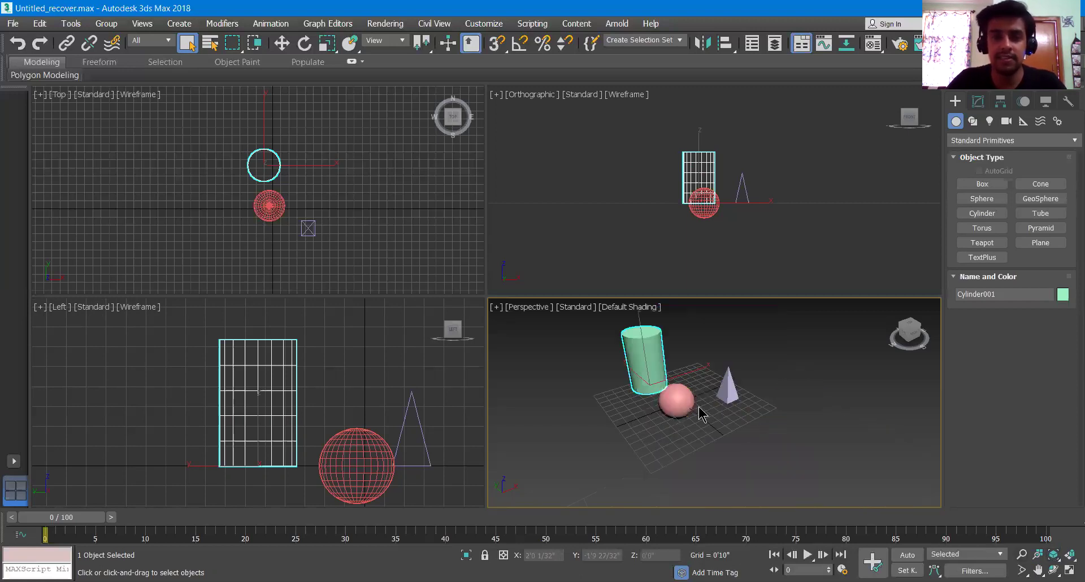
- Frame the selected sphere in the Perspective viewport with Zoom Extents Selected, back out to the whole scene and deselect it
{"action": "left_click", "coordinate": [776, 417]}
{"action": "left_click", "coordinate": [676, 399]}
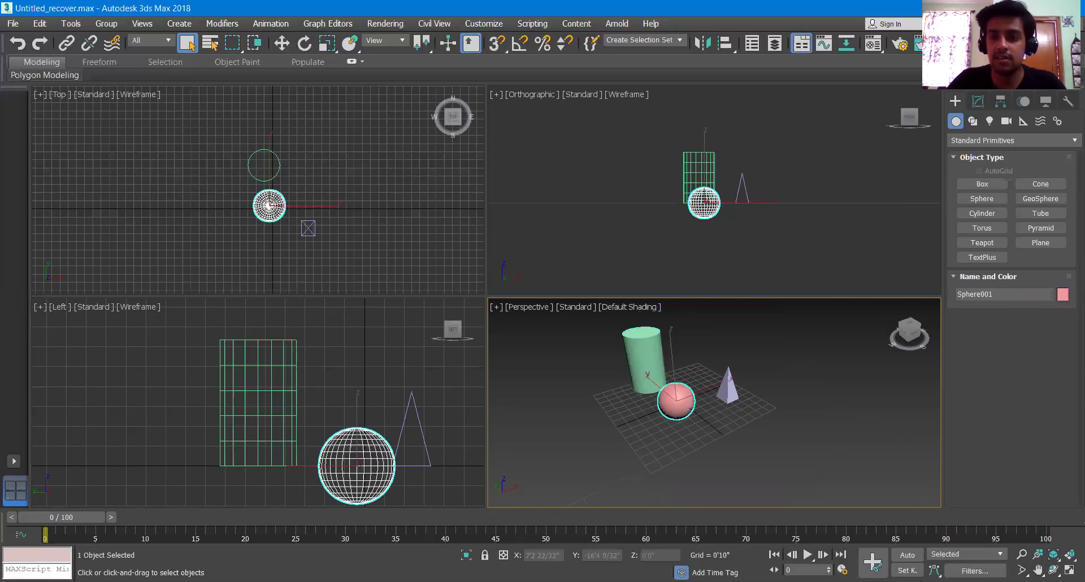
{"action": "left_click", "coordinate": [1053, 558]}
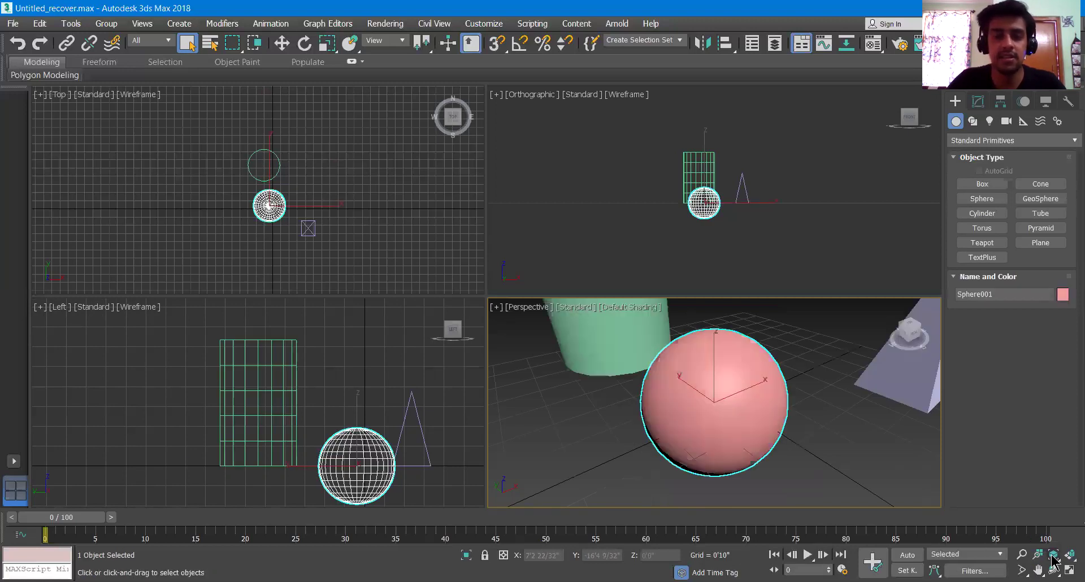
{"action": "scroll", "coordinate": [814, 440], "scroll_direction": "down", "scroll_amount": 8}
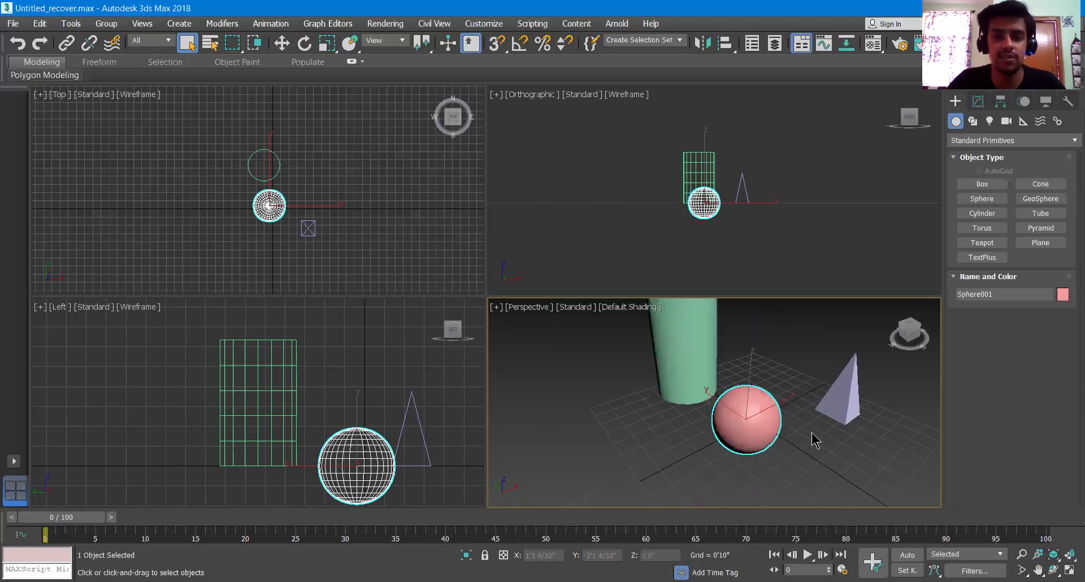
{"action": "middle_click_drag", "start_coordinate": [743, 419], "coordinate": [673, 411]}
{"action": "left_click", "coordinate": [840, 428]}
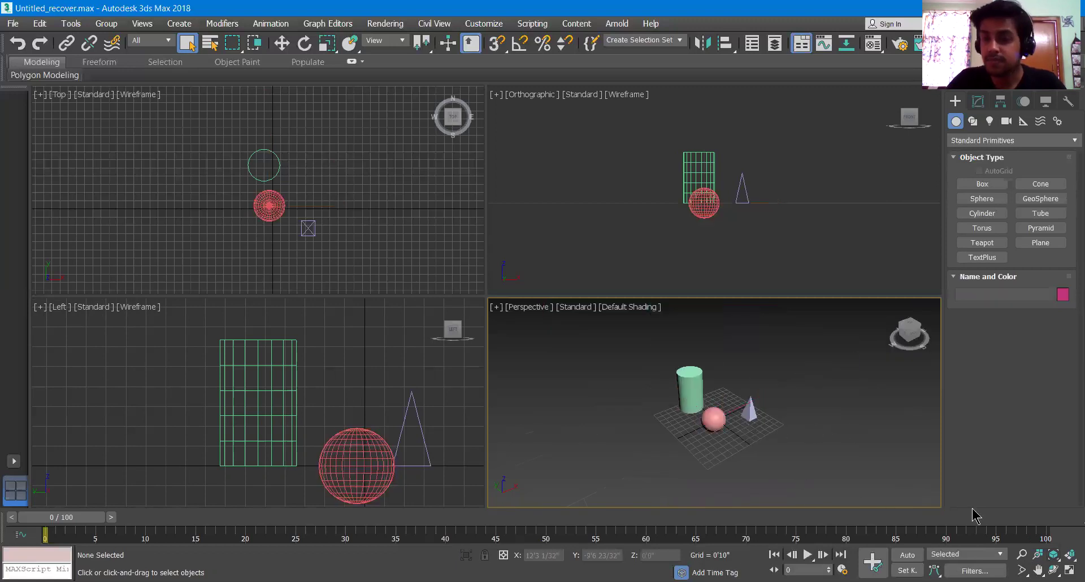
- Fit all objects in the four viewports with Zoom Extents All and zoom the Perspective view back out
{"action": "left_click", "coordinate": [1069, 559]}
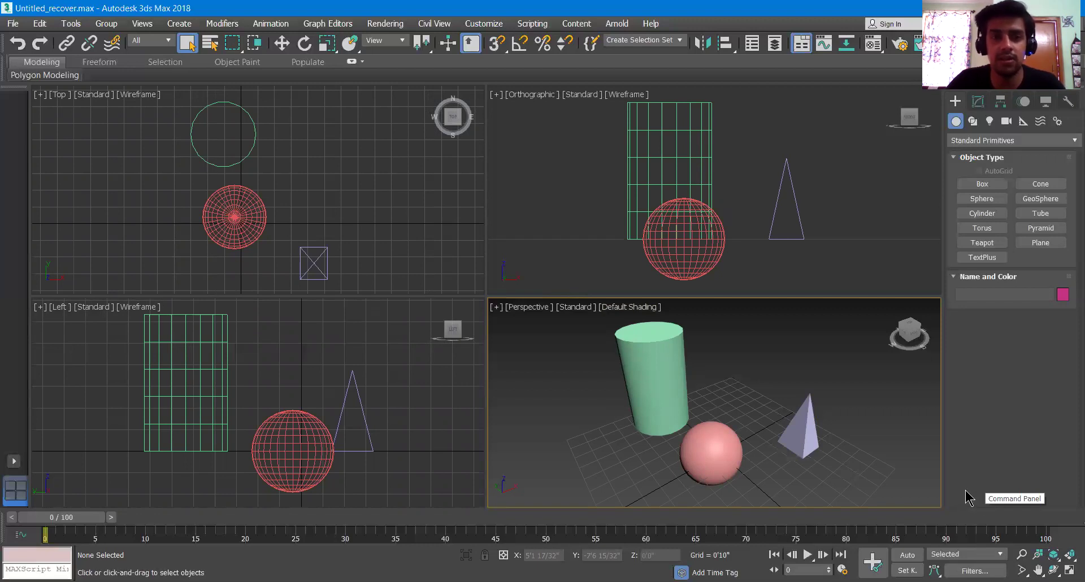
{"action": "scroll", "coordinate": [805, 420], "scroll_direction": "down", "scroll_amount": 2}
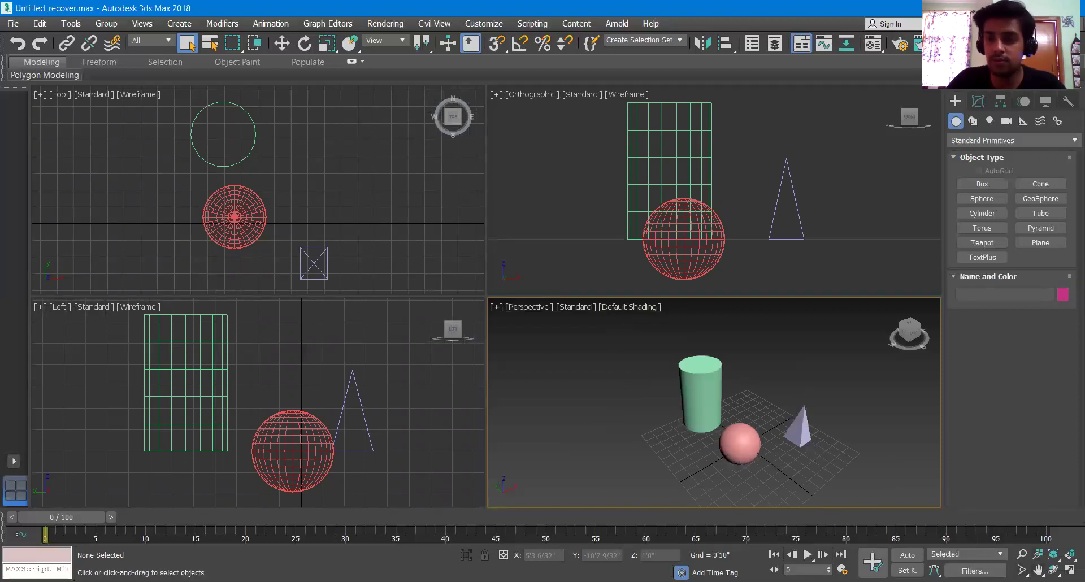
- Narrow and widen the Perspective viewport's field of view, ending with the three objects centred on the grid
{"action": "key", "text": "ctrl+w"}
{"action": "scroll", "coordinate": [806, 472], "scroll_direction": "up", "scroll_amount": 3}
{"action": "scroll", "coordinate": [806, 475], "scroll_direction": "down", "scroll_amount": 4}
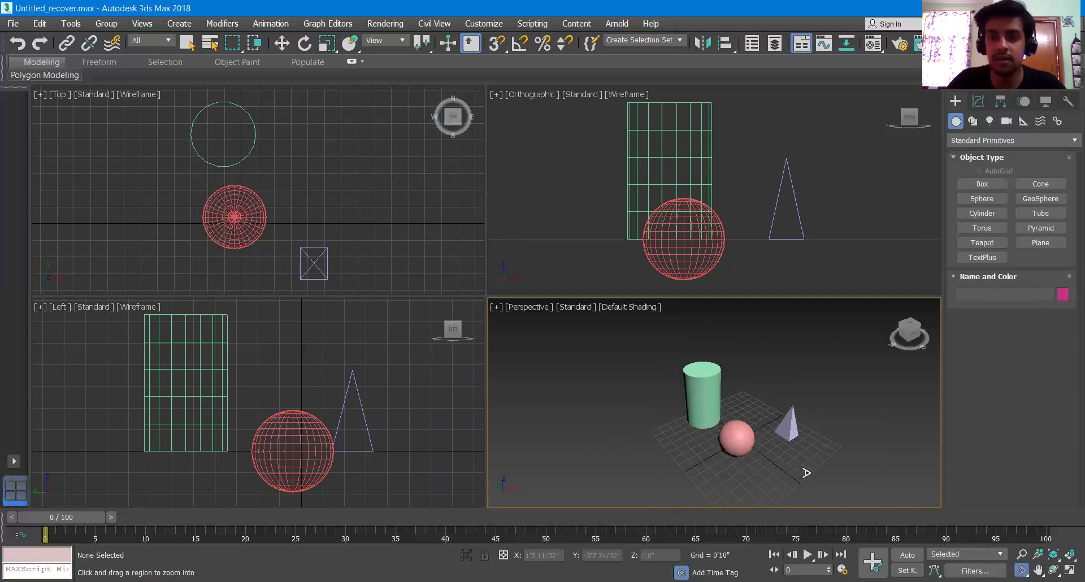
{"action": "middle_click_drag", "start_coordinate": [786, 460], "coordinate": [763, 430]}
{"action": "mouse_move", "coordinate": [763, 429]}
{"action": "left_mouse_down"}
{"action": "mouse_move", "coordinate": [766, 415]}
{"action": "mouse_move", "coordinate": [772, 459]}
{"action": "mouse_move", "coordinate": [770, 412]}
{"action": "left_mouse_up"}
{"action": "middle_click_drag", "start_coordinate": [770, 412], "coordinate": [790, 447]}
{"action": "left_click_drag", "start_coordinate": [758, 434], "coordinate": [750, 507]}
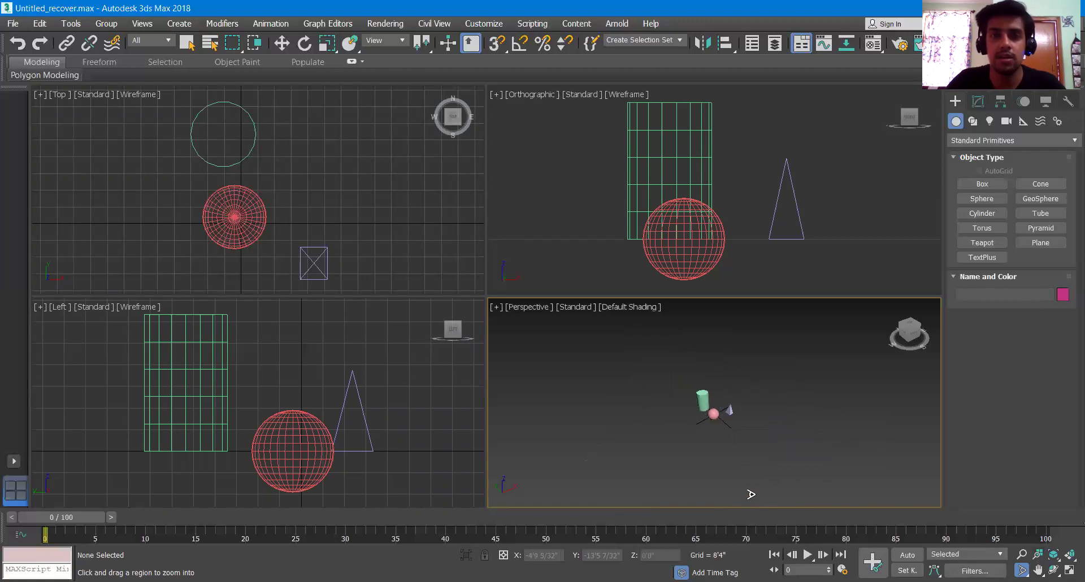
{"action": "left_click_drag", "start_coordinate": [733, 429], "coordinate": [756, 393]}
{"action": "middle_click_drag", "start_coordinate": [762, 394], "coordinate": [750, 396]}
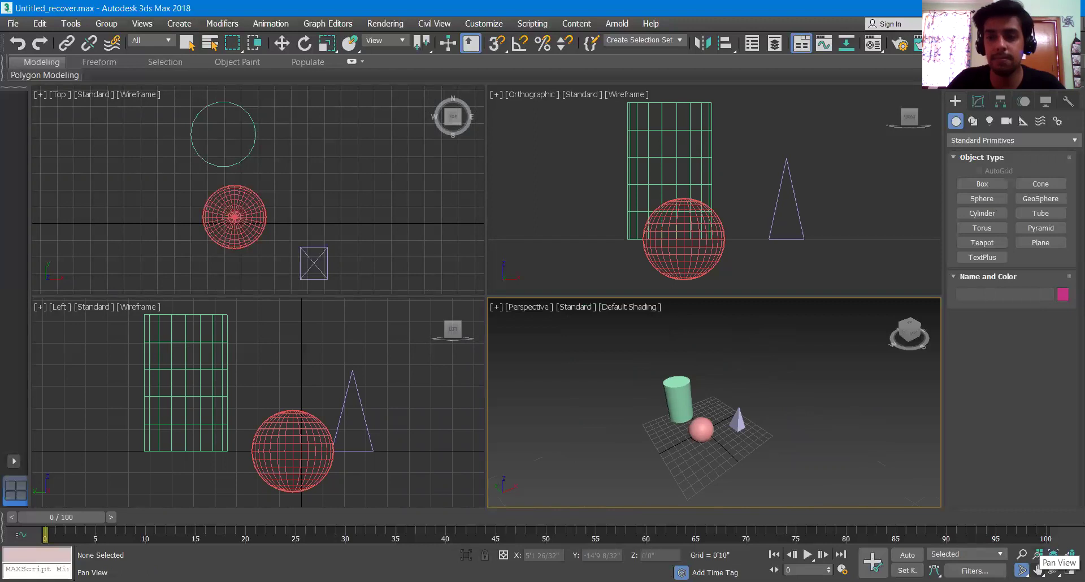
- Pan the Perspective, Orthographic, Top and Left viewports in turn with the Pan View tool
{"action": "left_click", "coordinate": [1039, 570]}
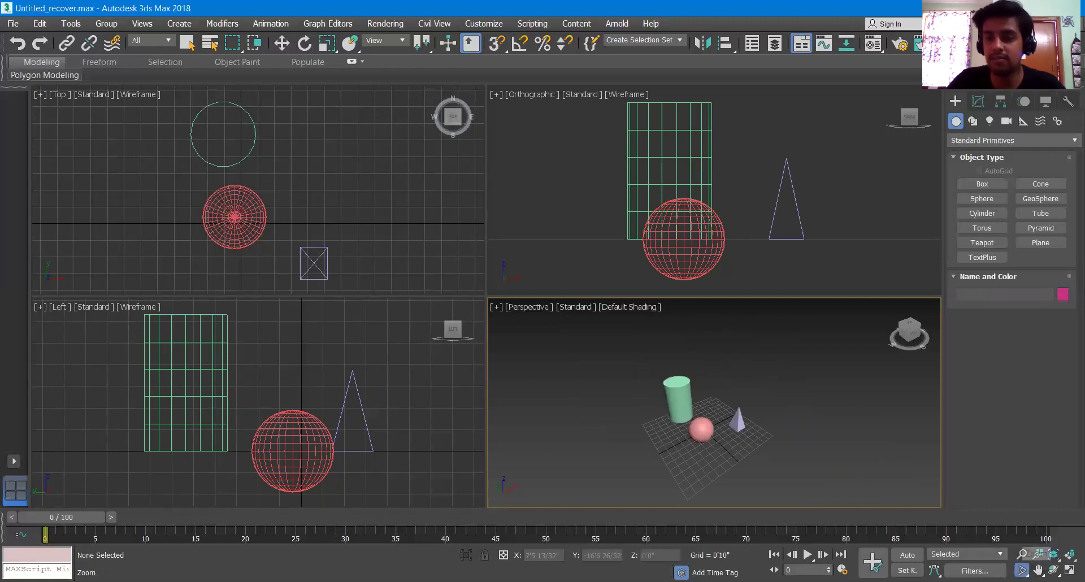
{"action": "left_click_drag", "start_coordinate": [673, 451], "coordinate": [773, 435]}
{"action": "left_click_drag", "start_coordinate": [705, 209], "coordinate": [688, 198]}
{"action": "mouse_move", "coordinate": [316, 203]}
{"action": "left_mouse_down"}
{"action": "mouse_move", "coordinate": [334, 216]}
{"action": "mouse_move", "coordinate": [310, 201]}
{"action": "left_mouse_up"}
{"action": "left_click_drag", "start_coordinate": [308, 385], "coordinate": [301, 384]}
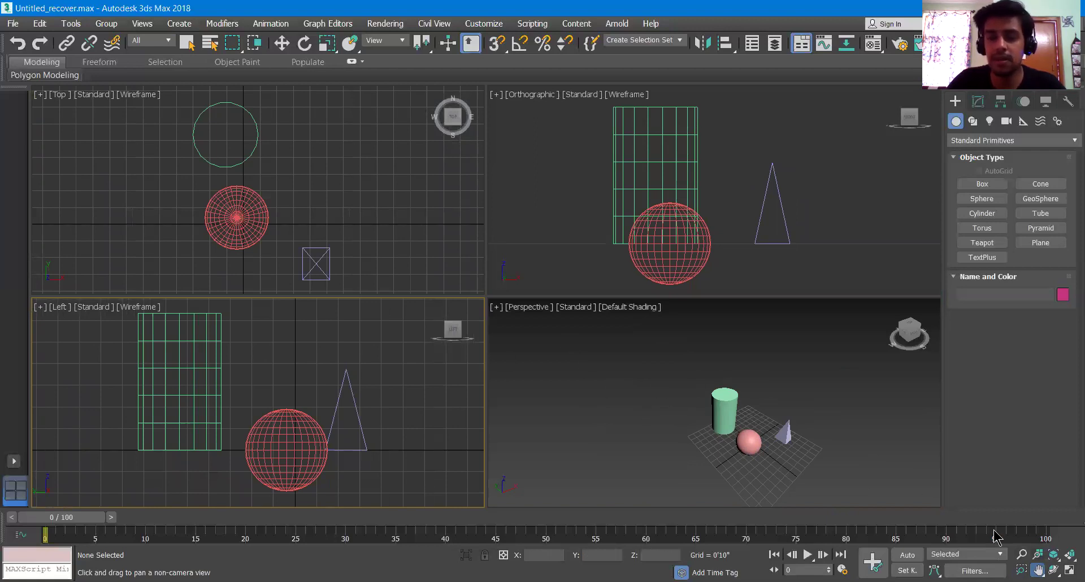
{"action": "left_click_drag", "start_coordinate": [315, 317], "coordinate": [293, 358]}
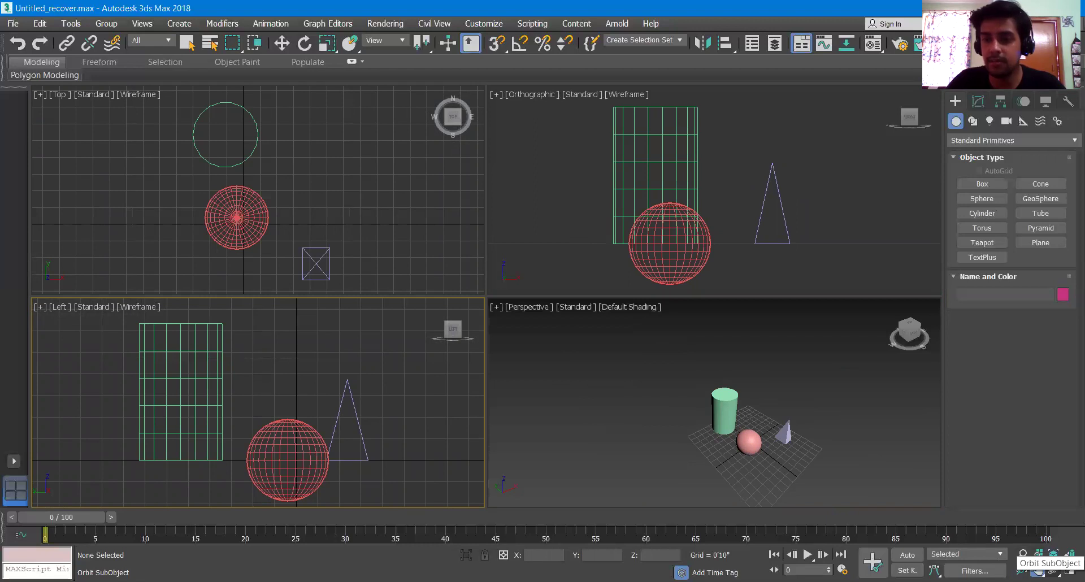
- Orbit the Left viewport out of its straight side view and restore the standard Left view
{"action": "left_click", "coordinate": [1053, 570]}
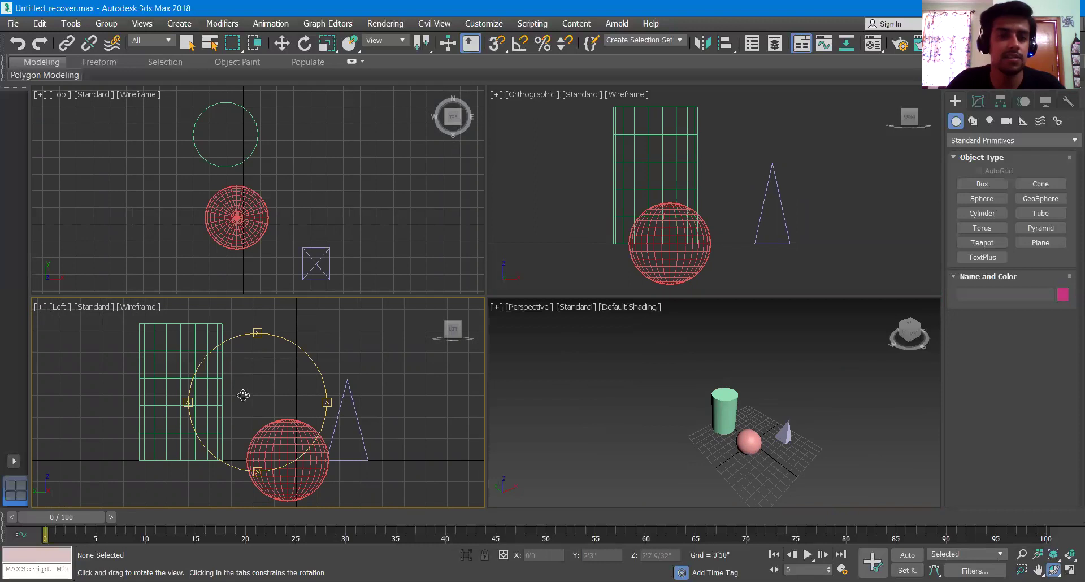
{"action": "left_click_drag", "start_coordinate": [290, 402], "coordinate": [254, 429]}
{"action": "key", "text": "l"}
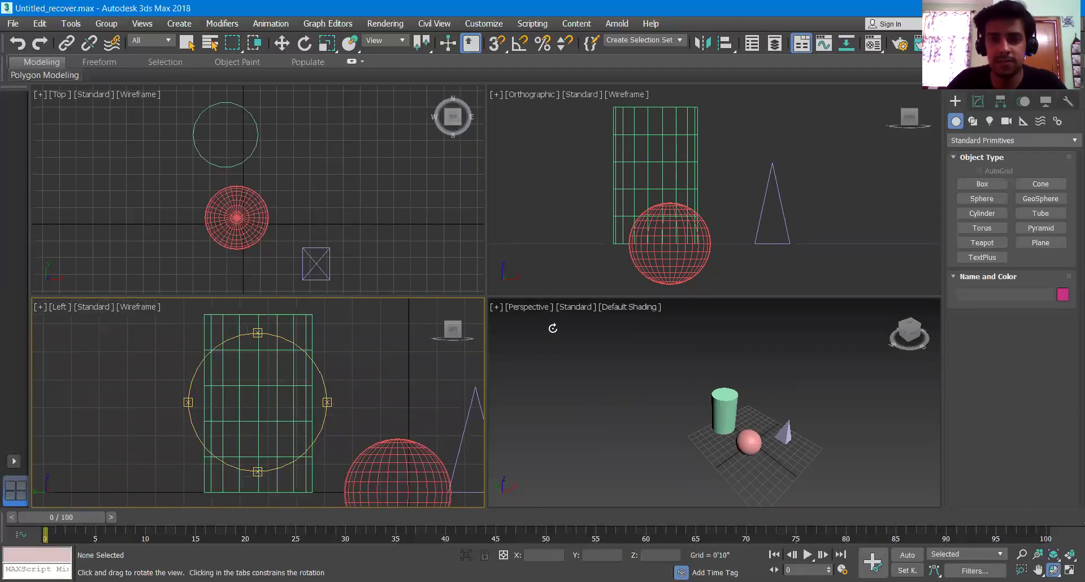
- Orbit the scene in the Perspective viewport and recentre the objects
{"action": "left_click", "coordinate": [552, 328]}
{"action": "left_click_drag", "start_coordinate": [686, 403], "coordinate": [745, 426]}
{"action": "right_click", "coordinate": [744, 426]}
{"action": "middle_click_drag", "start_coordinate": [784, 446], "coordinate": [734, 417]}
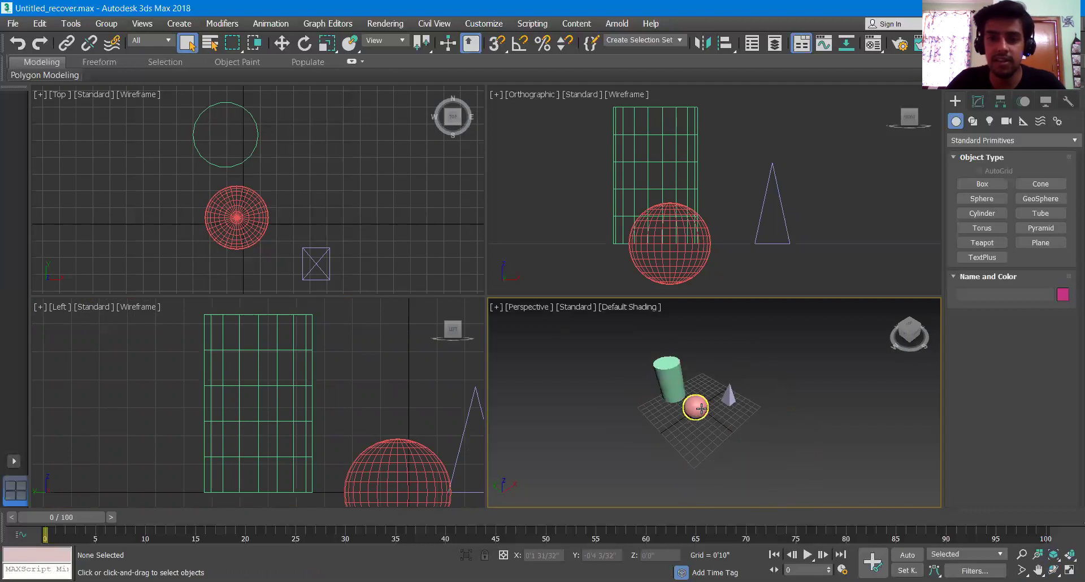
- Select the sphere and orbit the Perspective view around it
{"action": "left_click", "coordinate": [700, 408]}
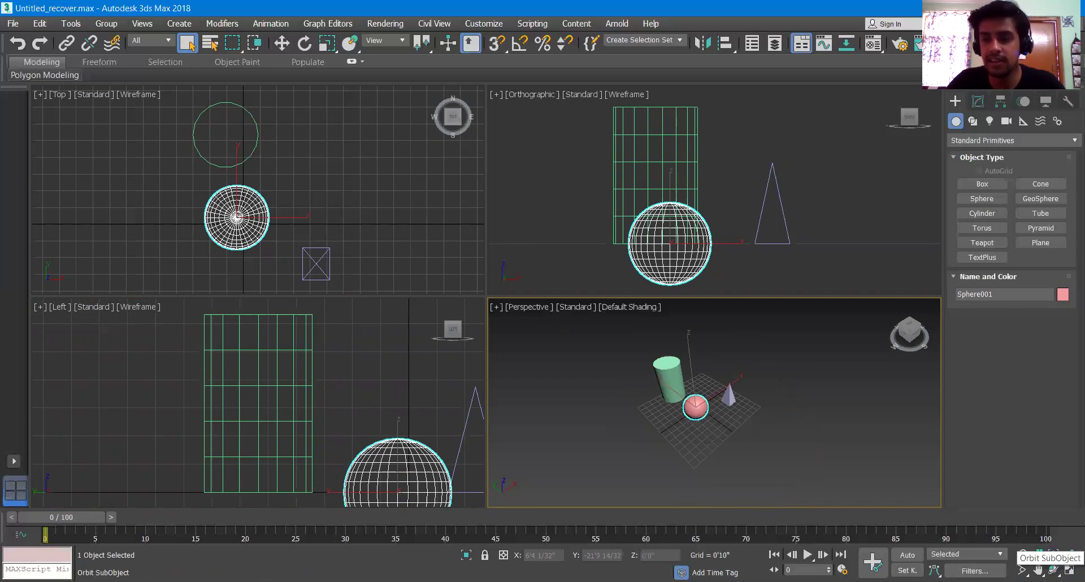
{"action": "left_click", "coordinate": [1053, 570]}
{"action": "mouse_move", "coordinate": [719, 418]}
{"action": "left_mouse_down"}
{"action": "mouse_move", "coordinate": [693, 424]}
{"action": "mouse_move", "coordinate": [768, 433]}
{"action": "mouse_move", "coordinate": [717, 428]}
{"action": "left_mouse_up"}
{"action": "right_click", "coordinate": [716, 428]}
- Select the cylinder and orbit the Perspective view around it
{"action": "left_click", "coordinate": [668, 381]}
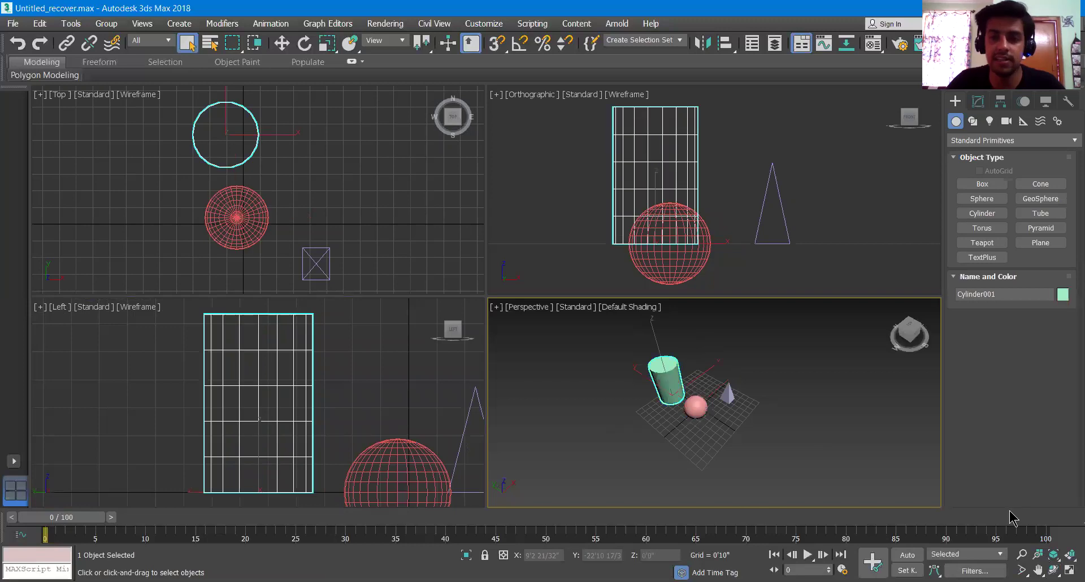
{"action": "left_click", "coordinate": [1053, 570]}
{"action": "mouse_move", "coordinate": [752, 424]}
{"action": "left_mouse_down"}
{"action": "mouse_move", "coordinate": [673, 429]}
{"action": "mouse_move", "coordinate": [735, 424]}
{"action": "mouse_move", "coordinate": [740, 407]}
{"action": "left_mouse_up"}
{"action": "right_click", "coordinate": [741, 407]}
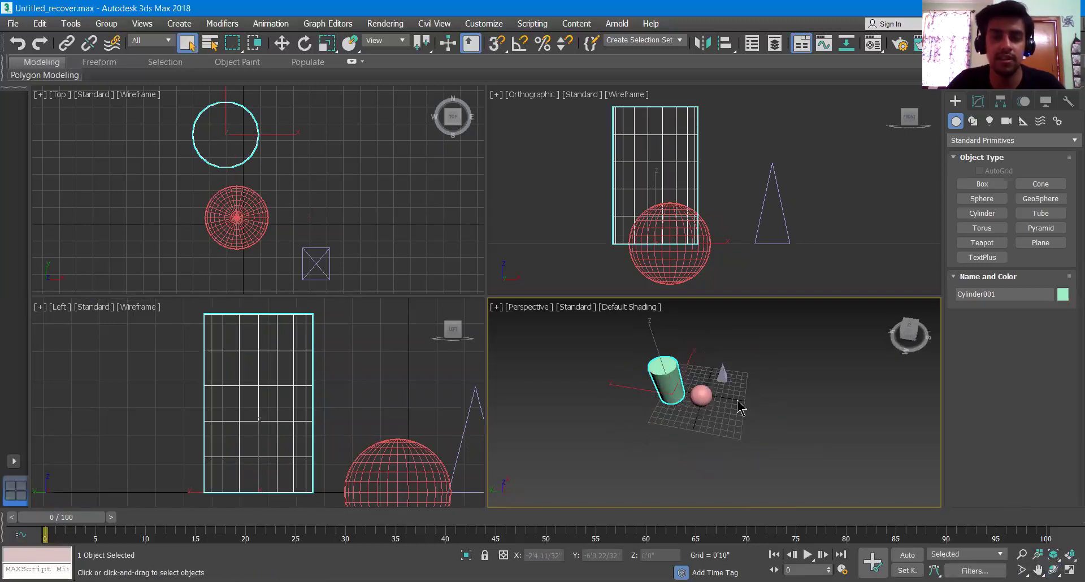
- Select the pyramid and orbit the Perspective view around it
{"action": "left_click", "coordinate": [722, 375]}
{"action": "left_click", "coordinate": [1054, 569]}
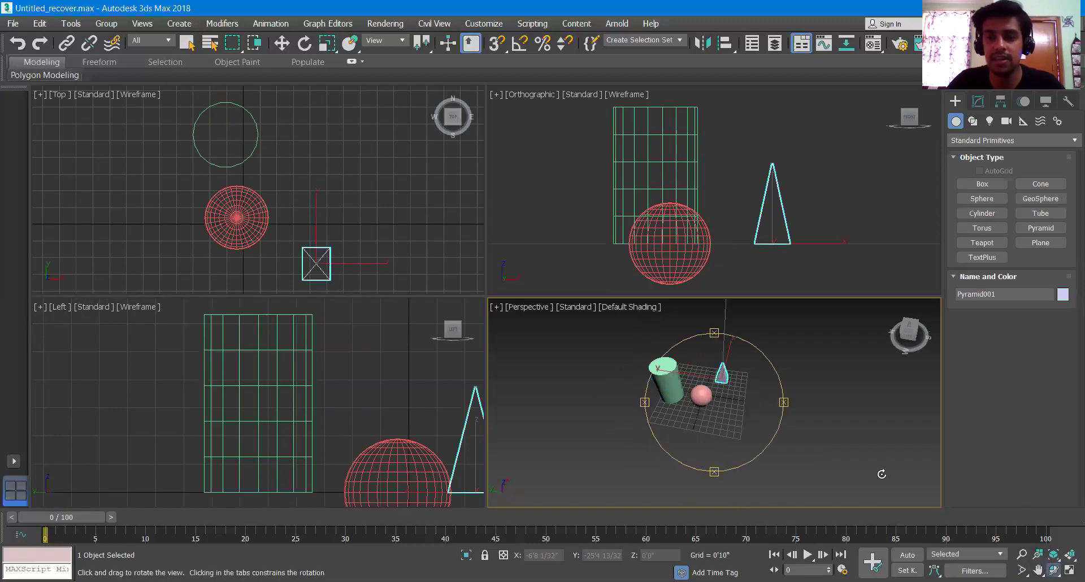
{"action": "left_click_drag", "start_coordinate": [749, 405], "coordinate": [703, 401]}
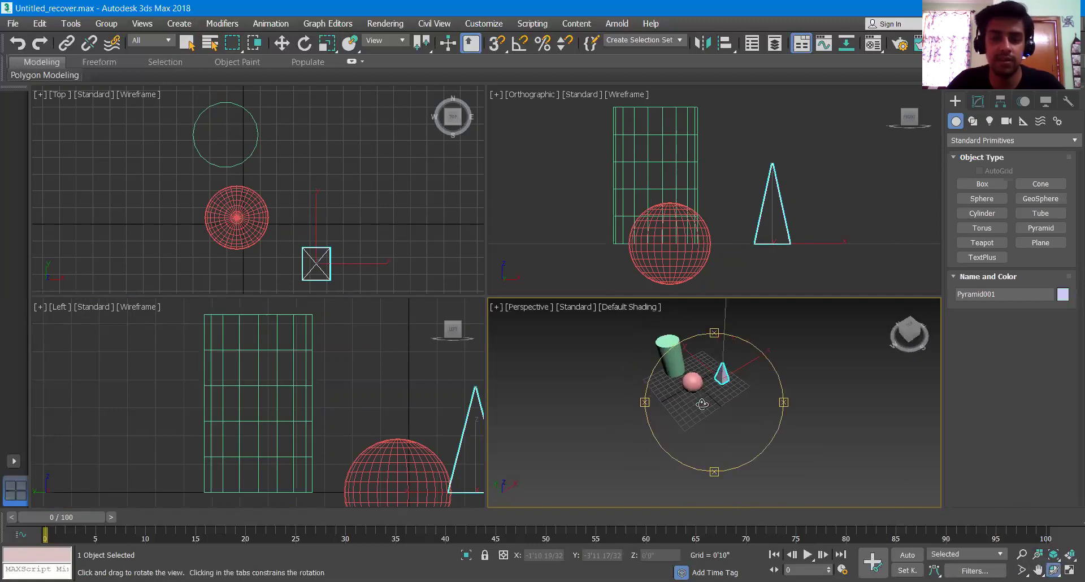
- End the orbit, deselect the pyramid and toggle the Perspective viewport between maximized and the four-viewport layout
{"action": "right_click", "coordinate": [703, 402]}
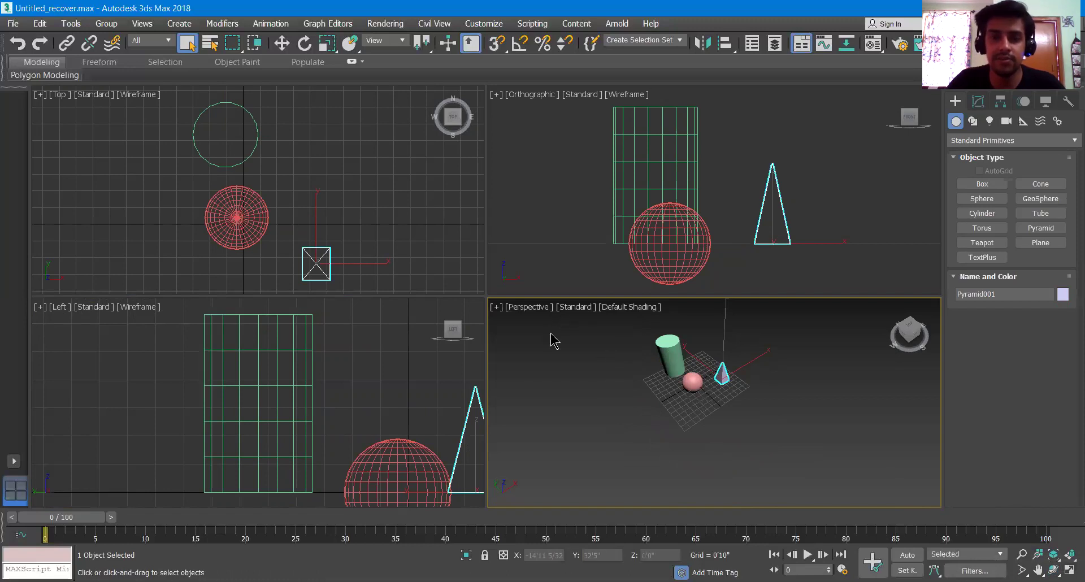
{"action": "left_click", "coordinate": [532, 326]}
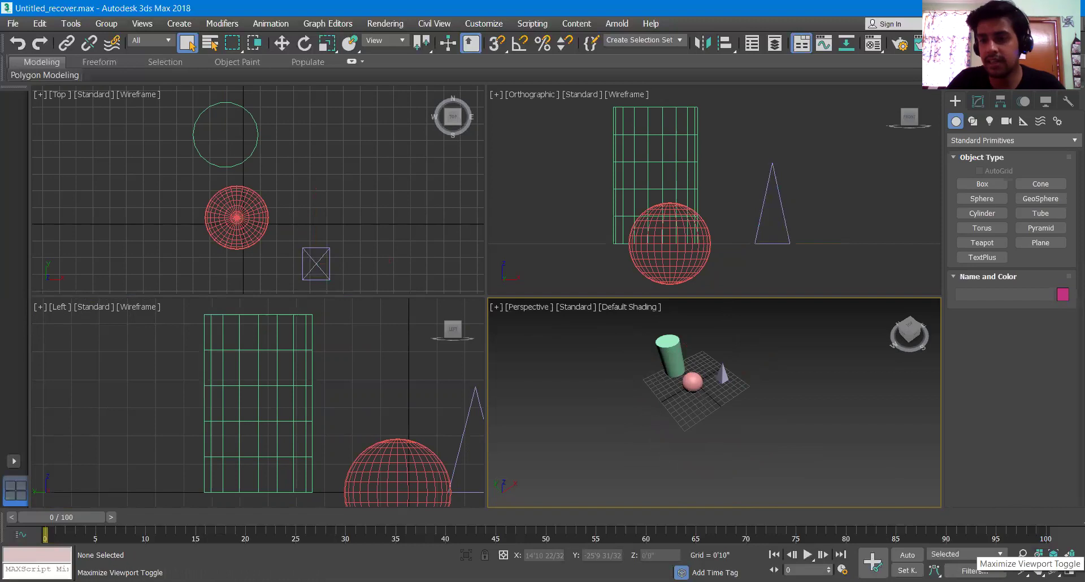
{"action": "left_click", "coordinate": [1069, 569]}
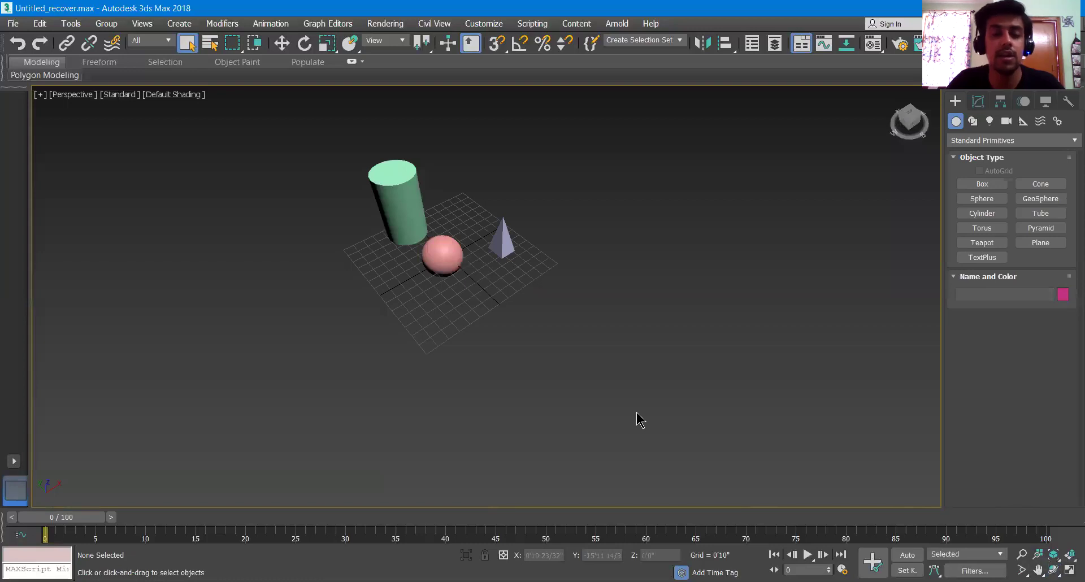
{"action": "key", "text": "alt+w"}
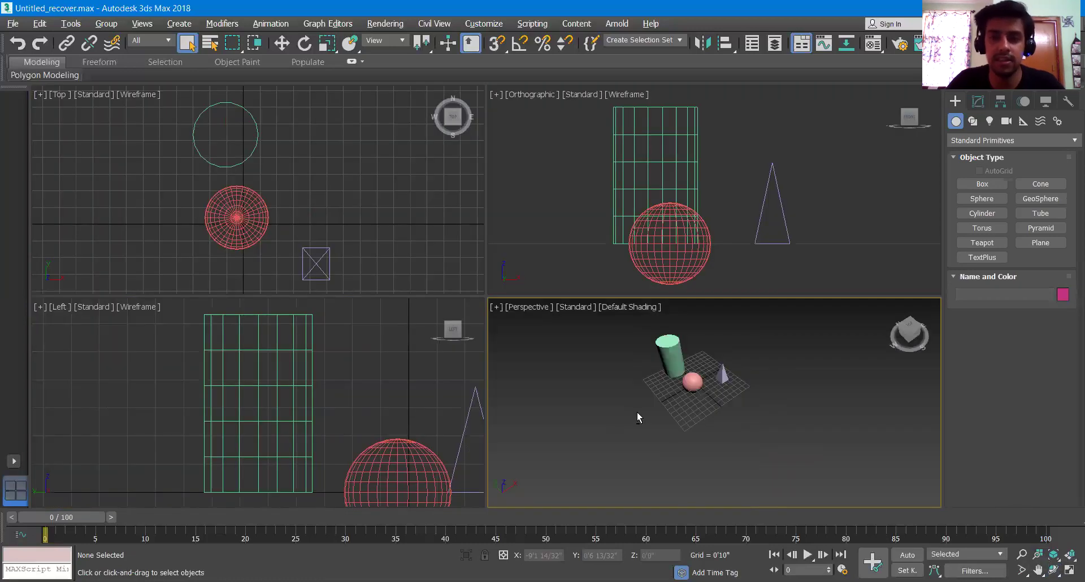
{"action": "key", "text": "alt+w"}
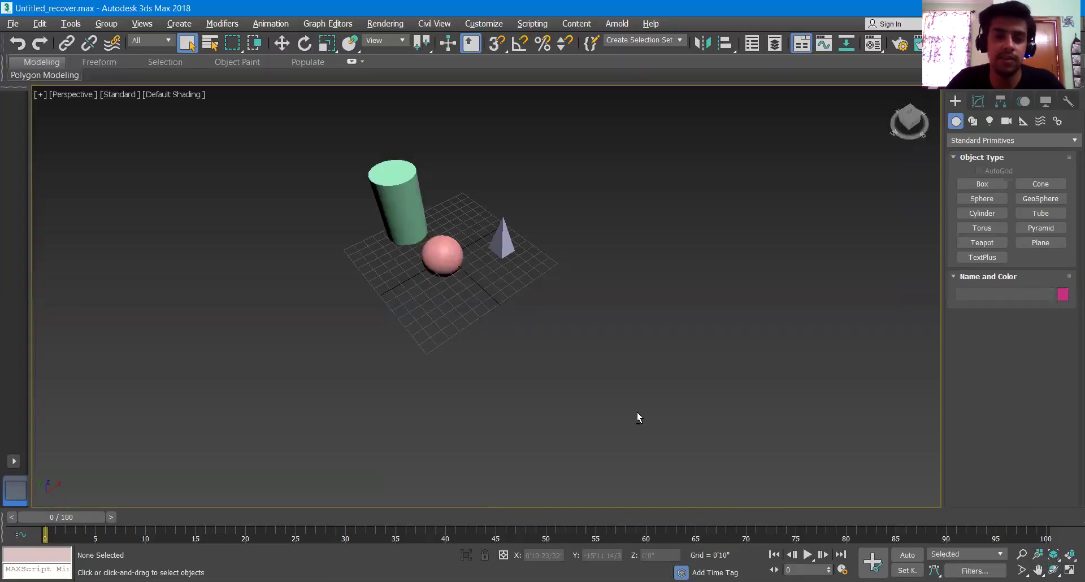
{"action": "key", "text": "alt+w"}
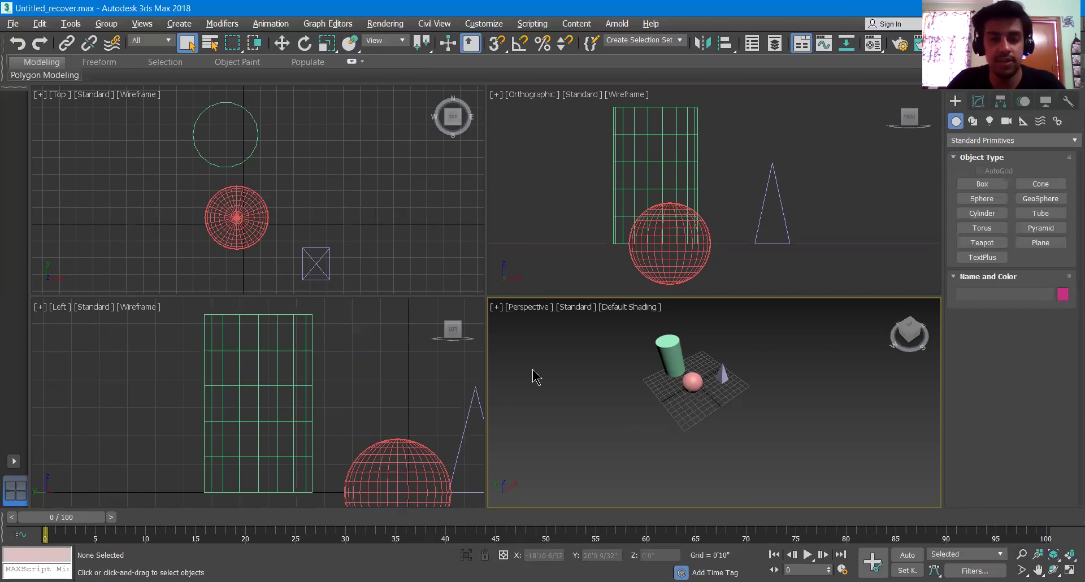
- Show the SteeringWheels in the viewports and switch them to the Mini View Object Wheel
{"action": "key", "text": "shift+w"}
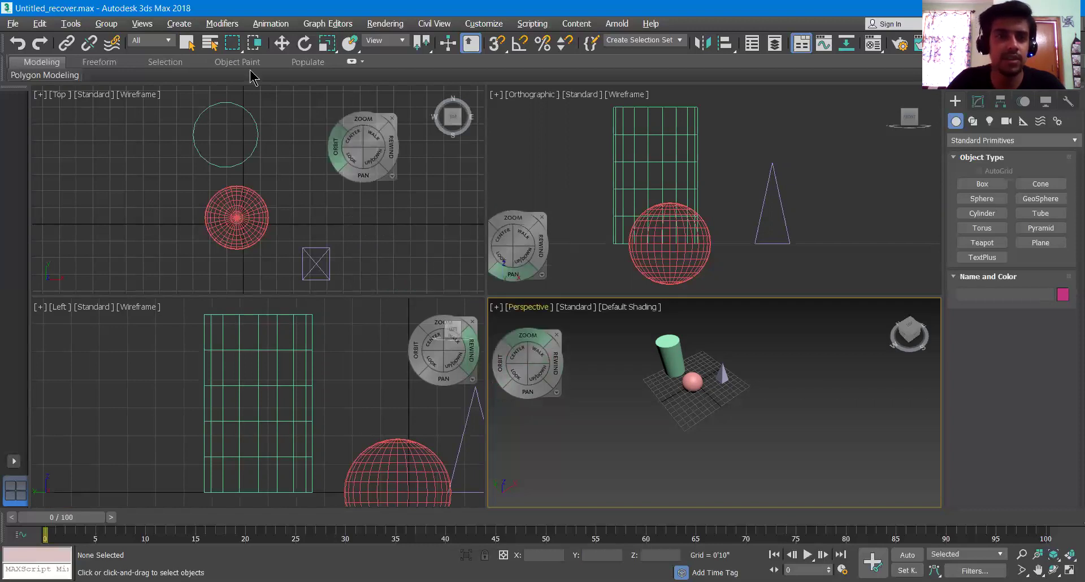
{"action": "left_click", "coordinate": [142, 23]}
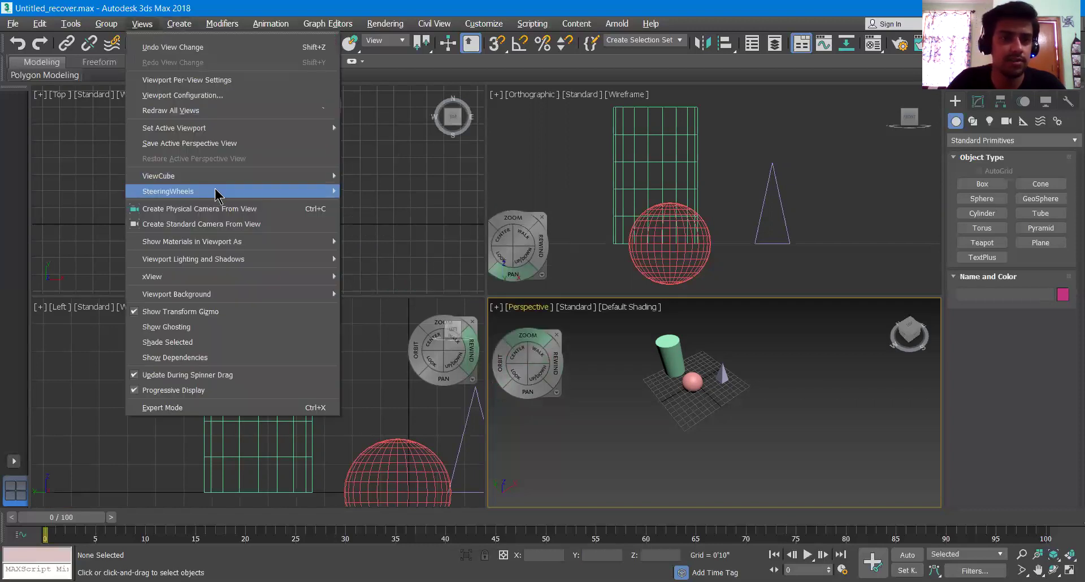
{"action": "mouse_move", "coordinate": [216, 192]}
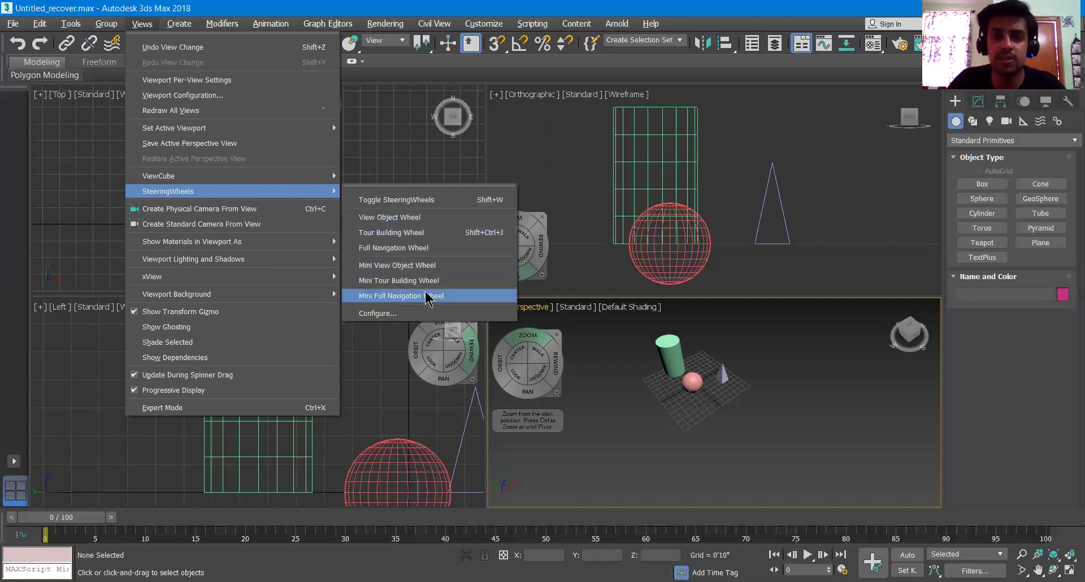
{"action": "left_click", "coordinate": [425, 271]}
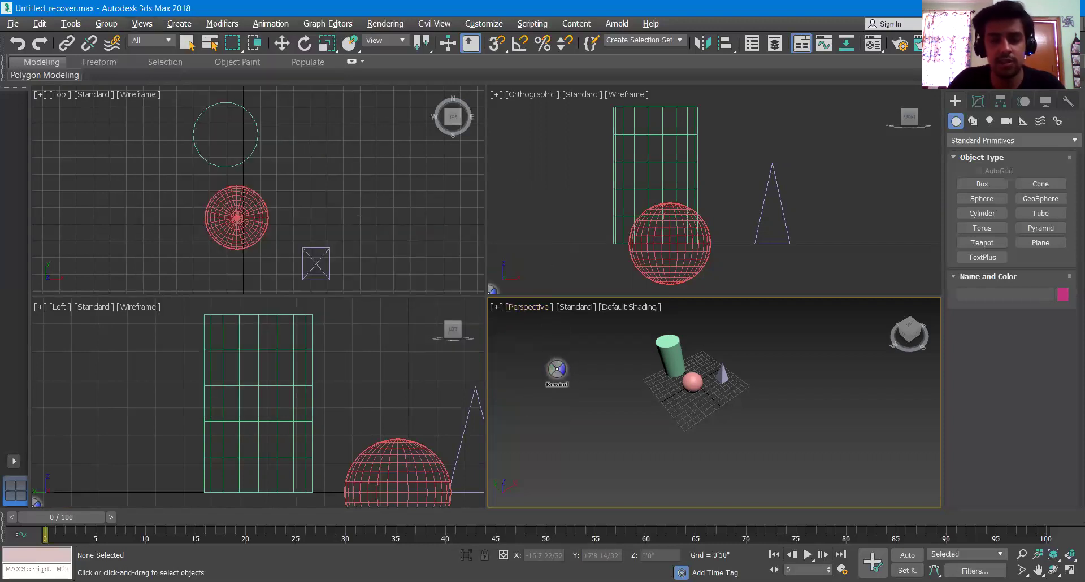
- Switch back to the Full Navigation Wheel and use it to zoom, orbit, rewind and walk in the Perspective view
{"action": "right_click", "coordinate": [556, 369]}
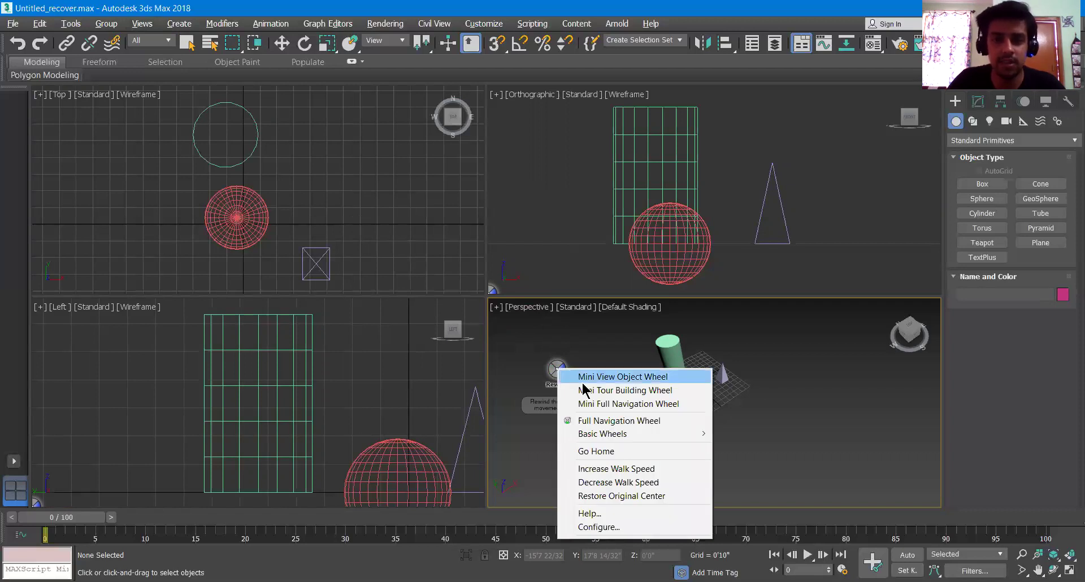
{"action": "left_click", "coordinate": [600, 419]}
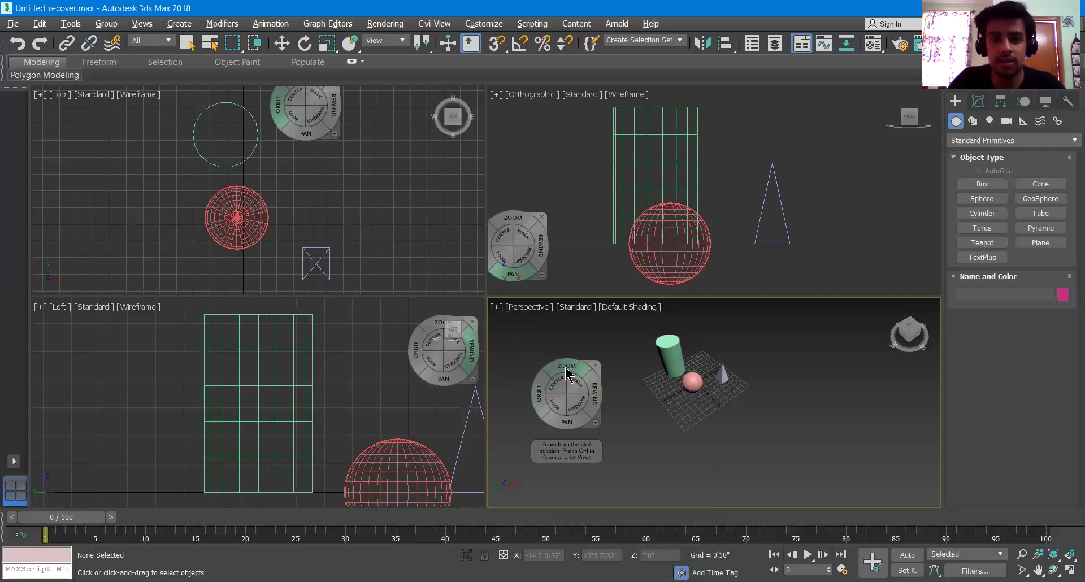
{"action": "mouse_move", "coordinate": [569, 368]}
{"action": "left_mouse_down"}
{"action": "mouse_move", "coordinate": [566, 342]}
{"action": "mouse_move", "coordinate": [567, 366]}
{"action": "left_mouse_up"}
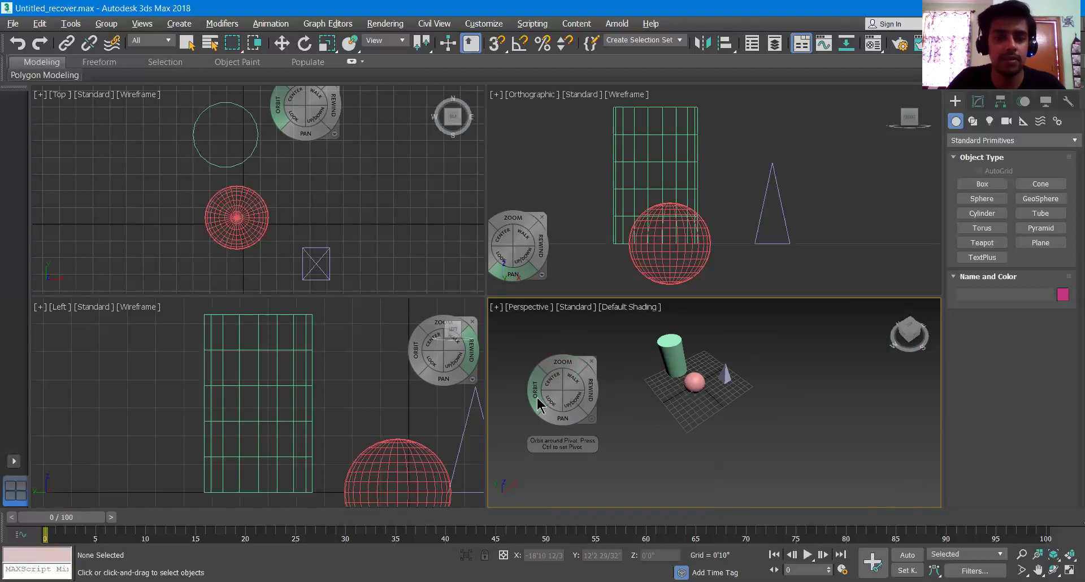
{"action": "mouse_move", "coordinate": [537, 398]}
{"action": "left_mouse_down"}
{"action": "mouse_move", "coordinate": [604, 402]}
{"action": "mouse_move", "coordinate": [519, 408]}
{"action": "mouse_move", "coordinate": [596, 403]}
{"action": "mouse_move", "coordinate": [569, 412]}
{"action": "mouse_move", "coordinate": [635, 393]}
{"action": "mouse_move", "coordinate": [582, 394]}
{"action": "mouse_move", "coordinate": [622, 402]}
{"action": "mouse_move", "coordinate": [576, 407]}
{"action": "mouse_move", "coordinate": [596, 402]}
{"action": "mouse_move", "coordinate": [567, 394]}
{"action": "mouse_move", "coordinate": [574, 379]}
{"action": "mouse_move", "coordinate": [597, 373]}
{"action": "mouse_move", "coordinate": [613, 371]}
{"action": "mouse_move", "coordinate": [573, 391]}
{"action": "mouse_move", "coordinate": [620, 392]}
{"action": "mouse_move", "coordinate": [556, 399]}
{"action": "mouse_move", "coordinate": [680, 381]}
{"action": "mouse_move", "coordinate": [548, 392]}
{"action": "mouse_move", "coordinate": [578, 372]}
{"action": "mouse_move", "coordinate": [551, 376]}
{"action": "mouse_move", "coordinate": [576, 404]}
{"action": "mouse_move", "coordinate": [577, 435]}
{"action": "left_mouse_up"}
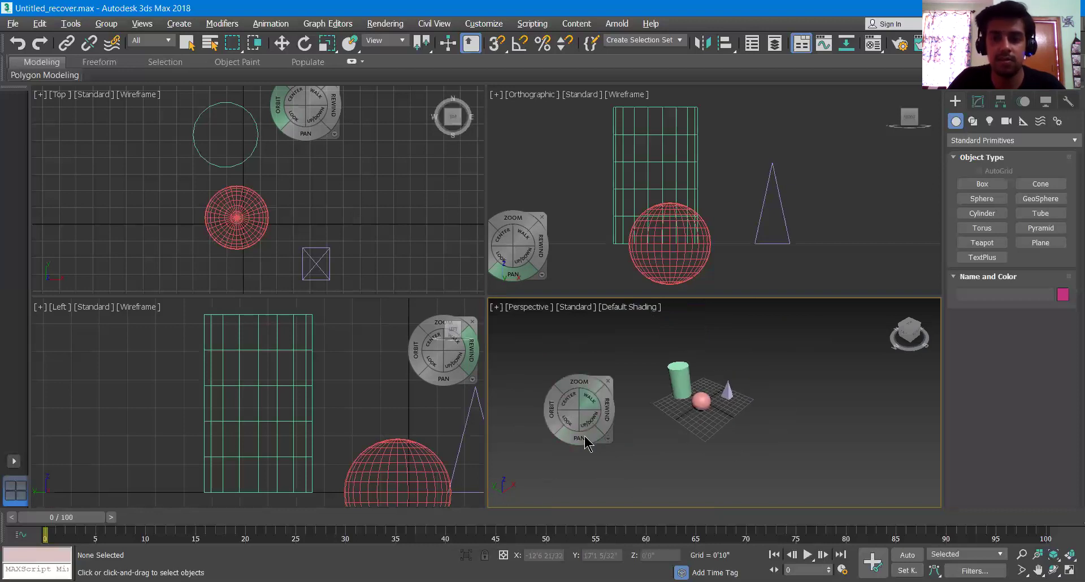
{"action": "left_click_drag", "start_coordinate": [611, 416], "coordinate": [854, 409]}
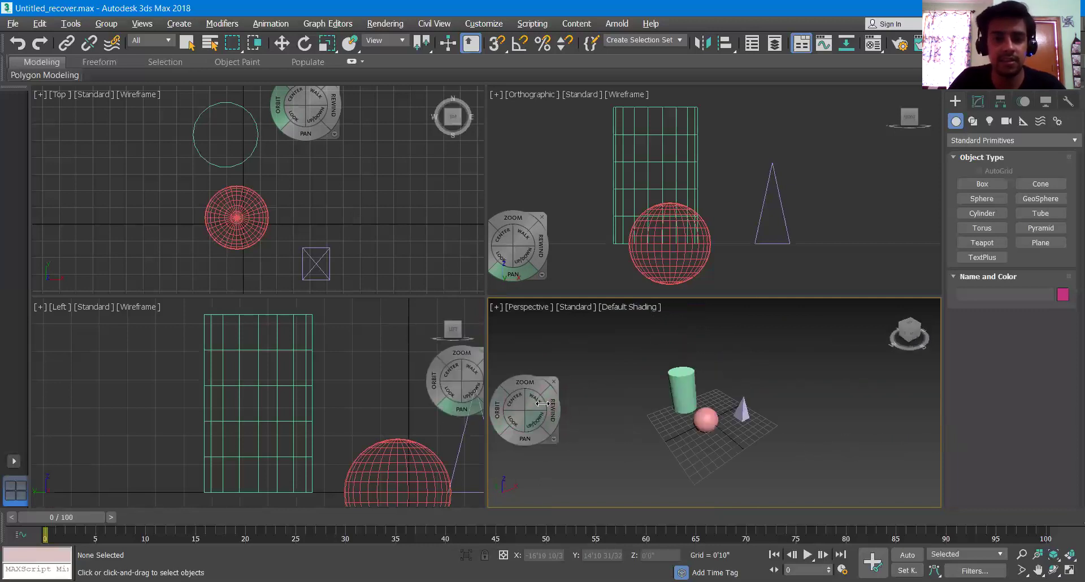
{"action": "left_click_drag", "start_coordinate": [537, 387], "coordinate": [557, 413]}
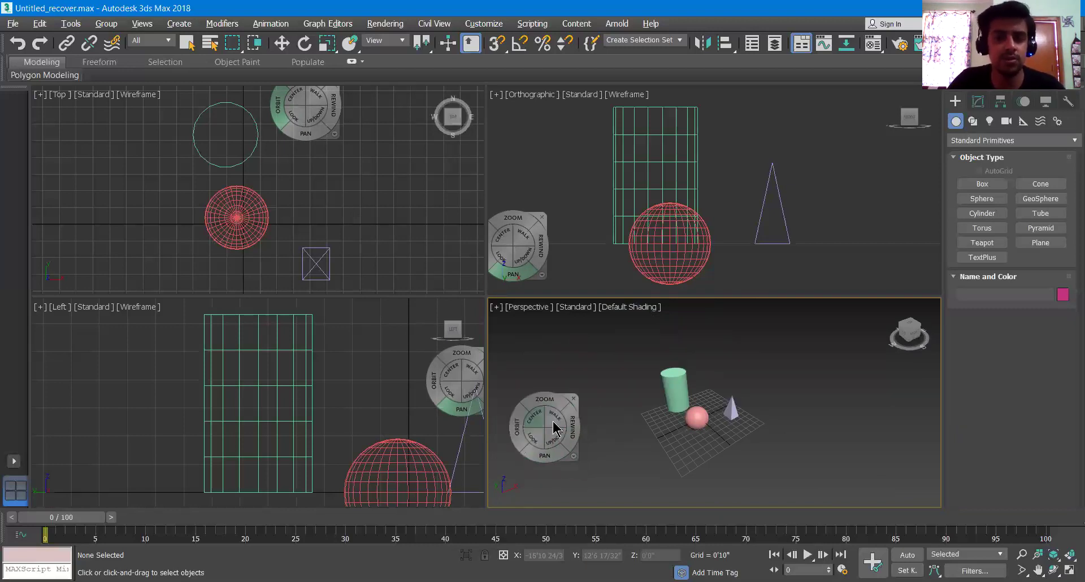
- Review the navigation wheel's options without changing them, and toggle the SteeringWheels until they are hidden from all viewports
{"action": "right_click", "coordinate": [554, 412]}
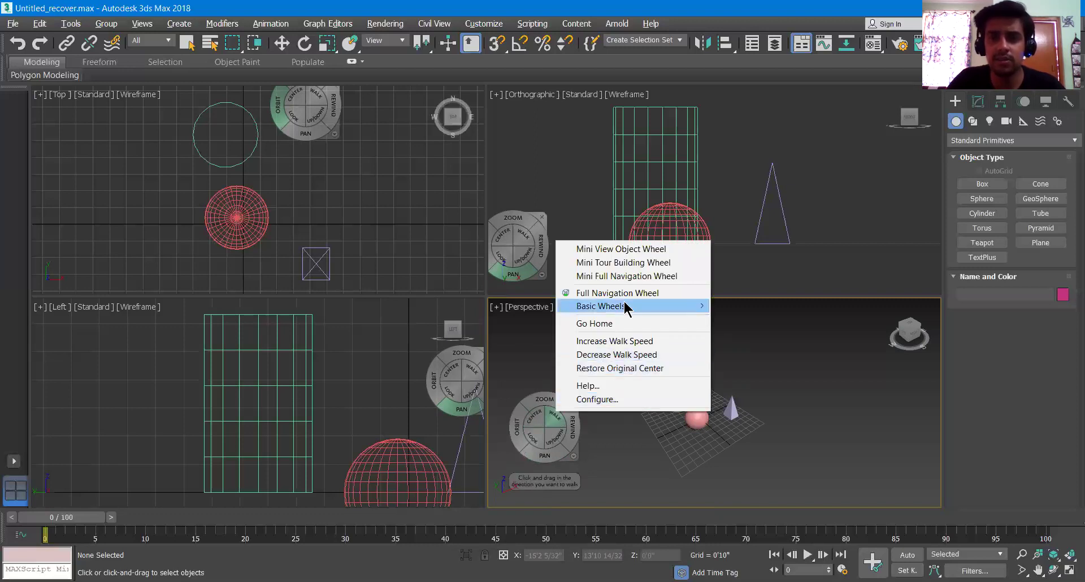
{"action": "mouse_move", "coordinate": [626, 305]}
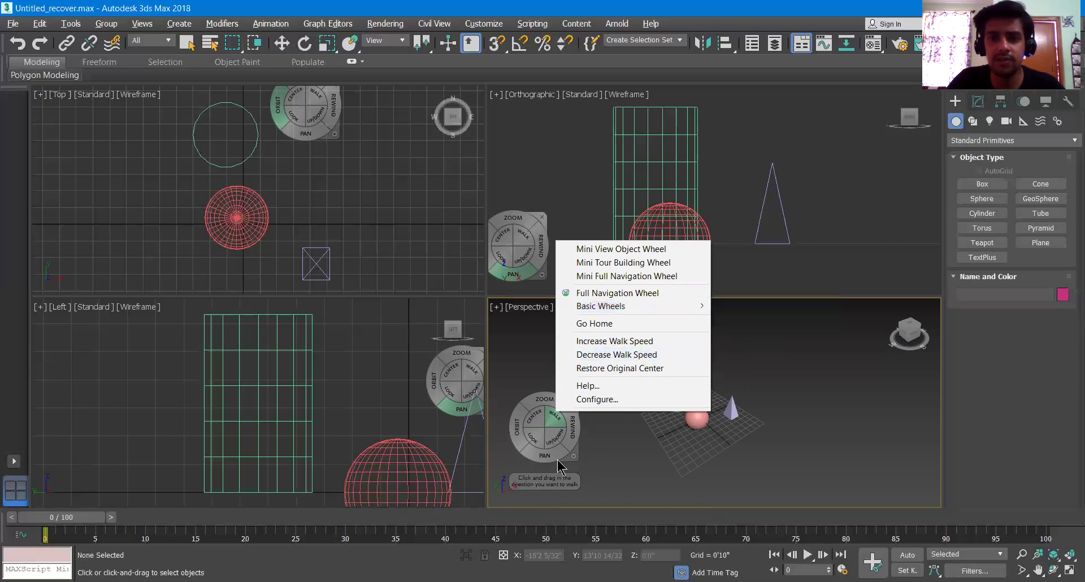
{"action": "left_click", "coordinate": [609, 461]}
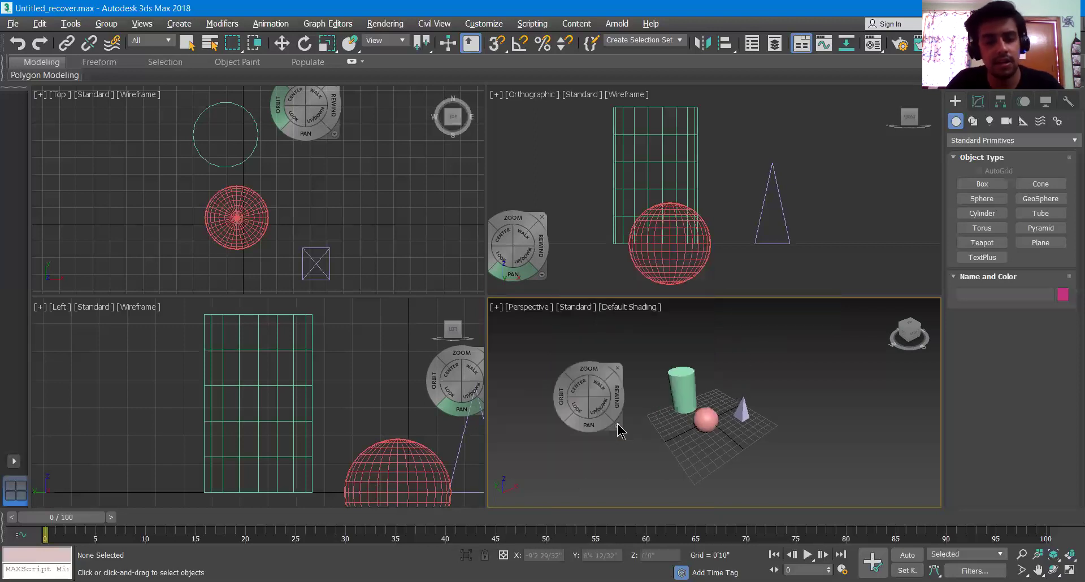
{"action": "key", "text": "Escape"}
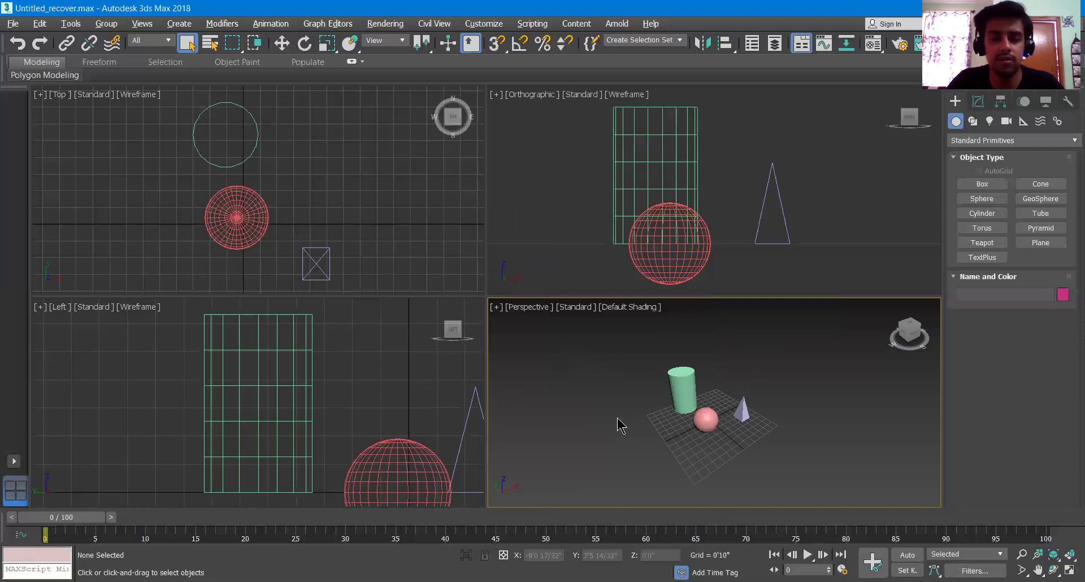
{"action": "key", "text": "shift+w"}
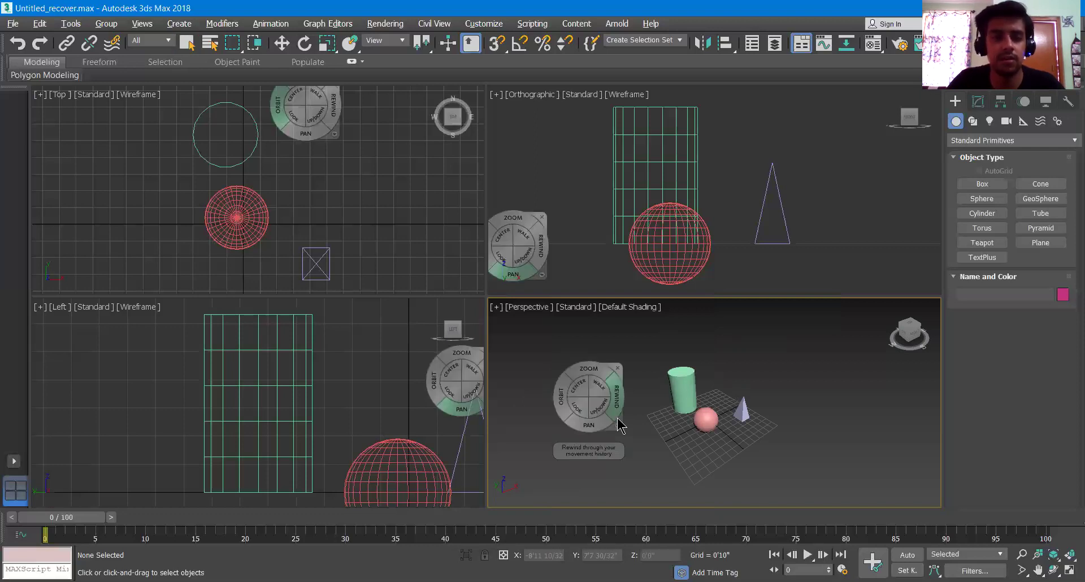
{"action": "key", "text": "Escape"}
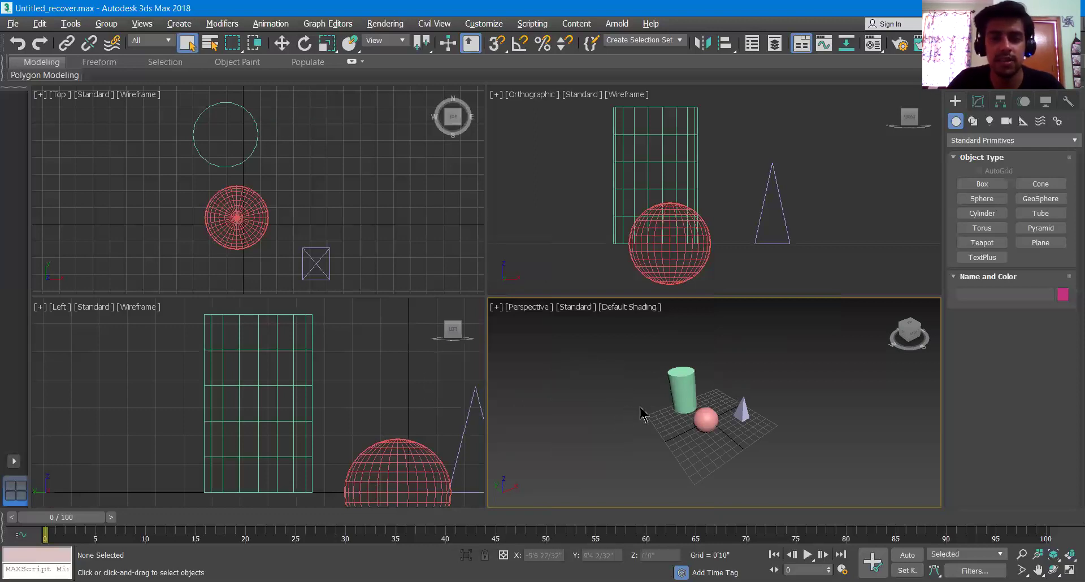